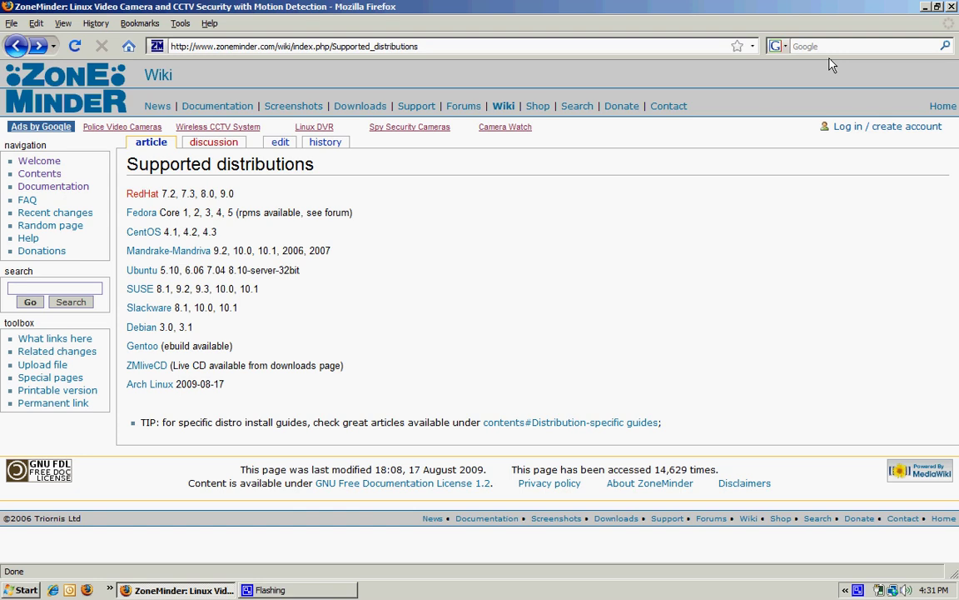
Load the zoneminder server address and log in with the administrator username and password.
click(592, 48)
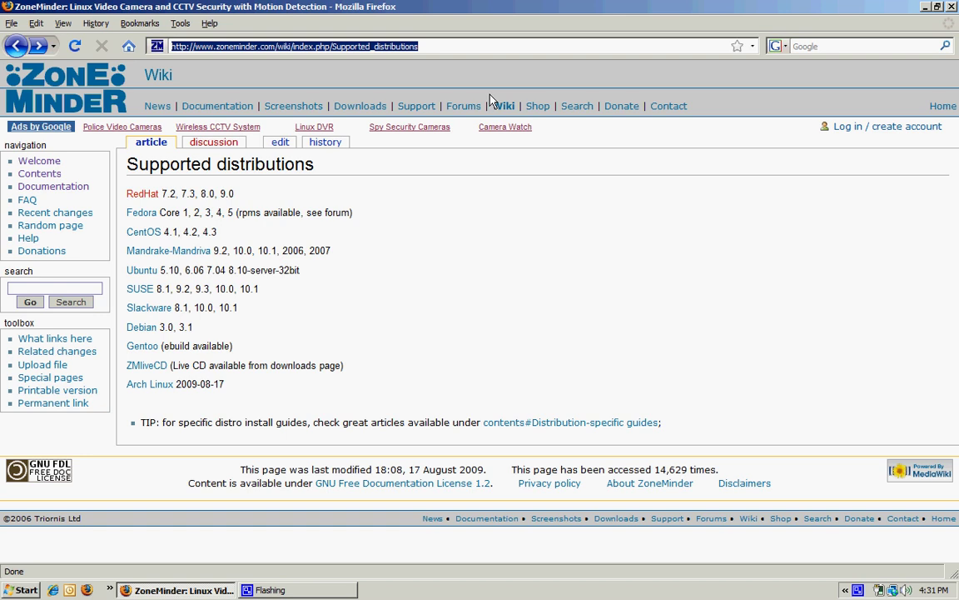
text(zoneminder)
key(Return)
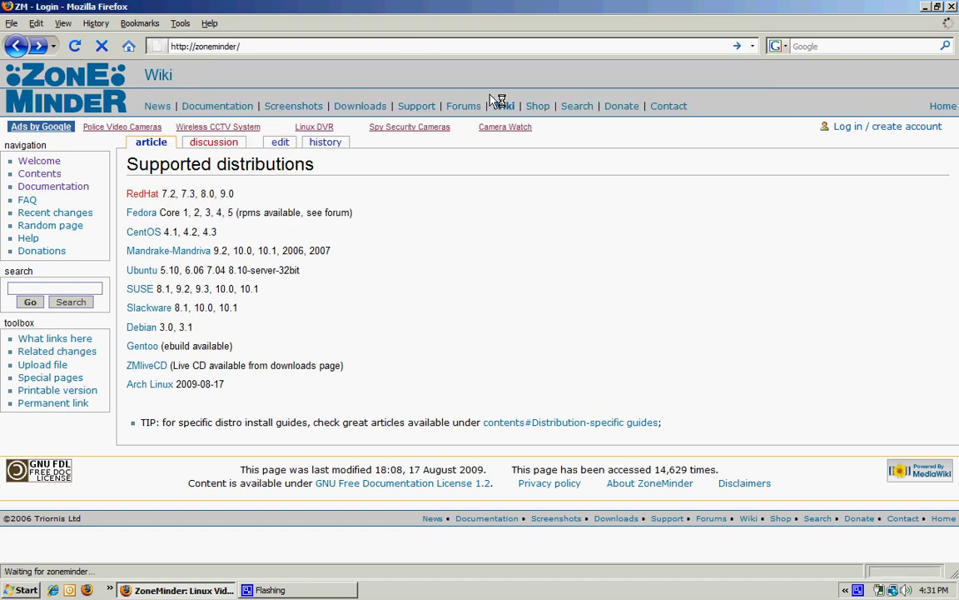
text(admin)
key(Tab)
text(adm)
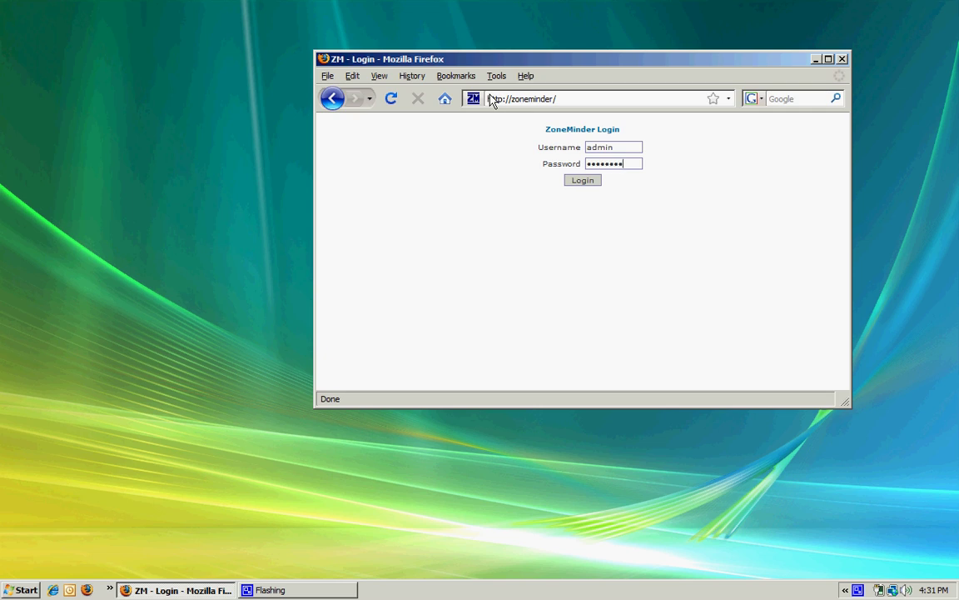
key(Return)
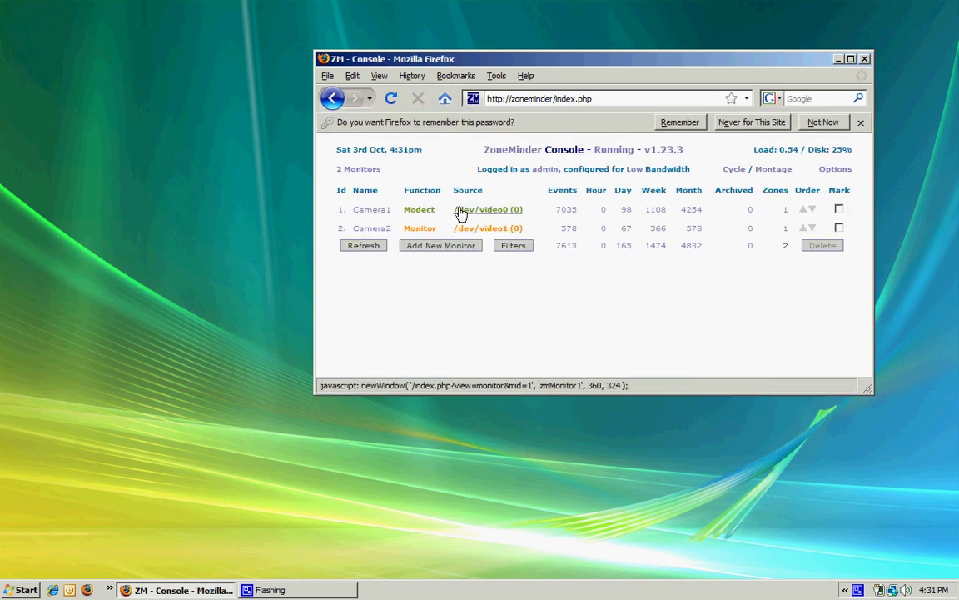
Open Camera2's live view, zoom out wide and pan around the room to the desk by the windows.
click(372, 230)
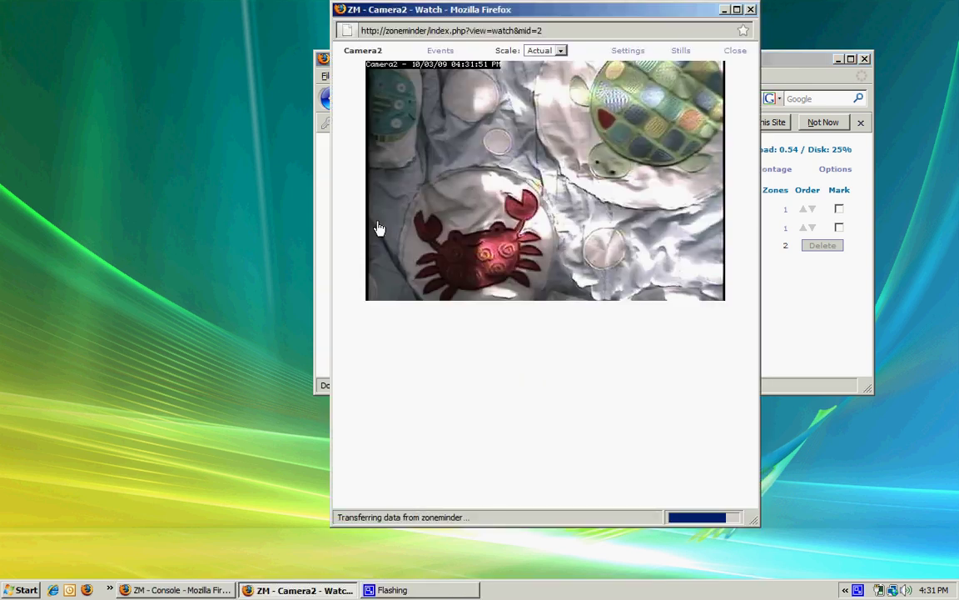
click(438, 408)
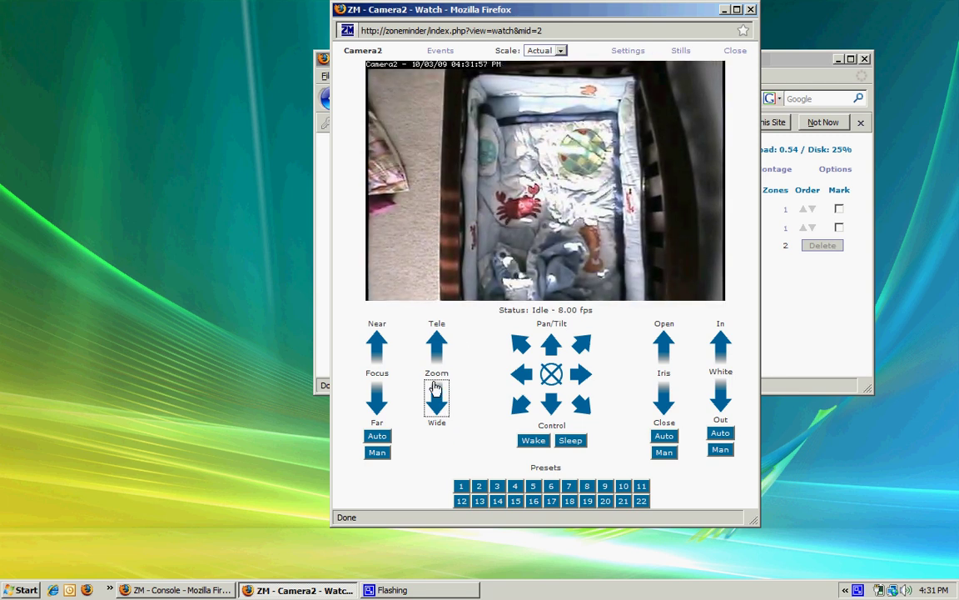
click(479, 102)
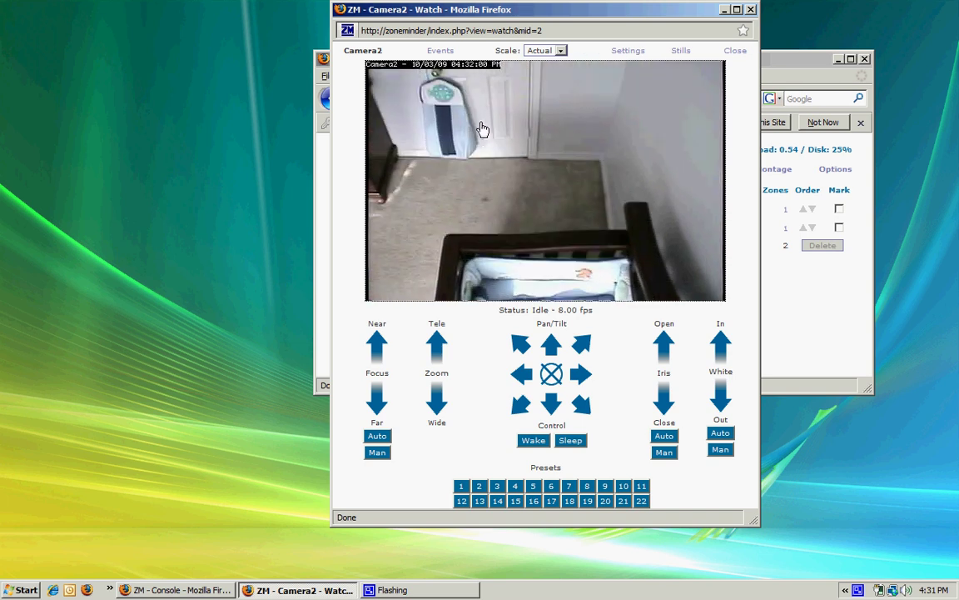
click(434, 165)
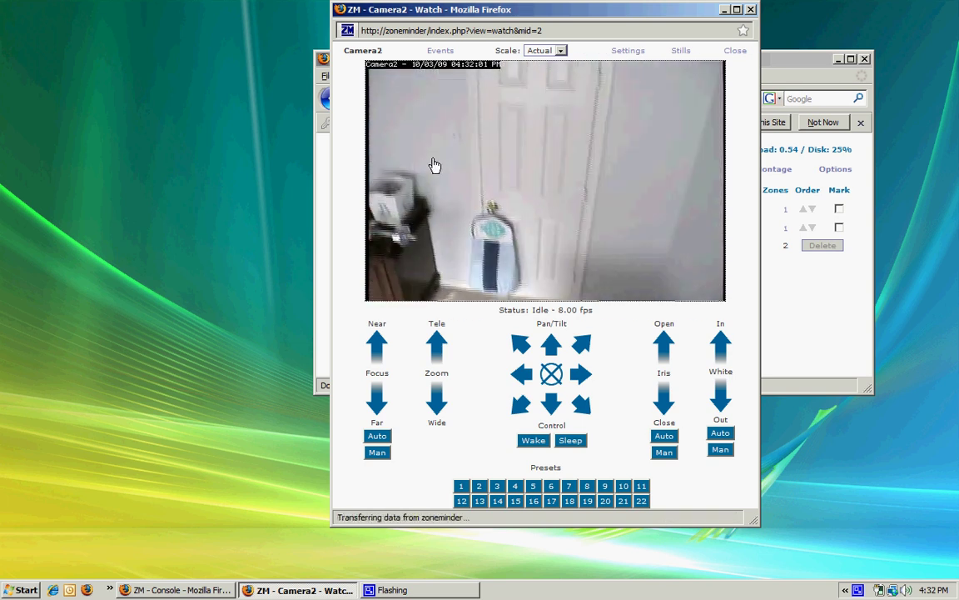
click(461, 248)
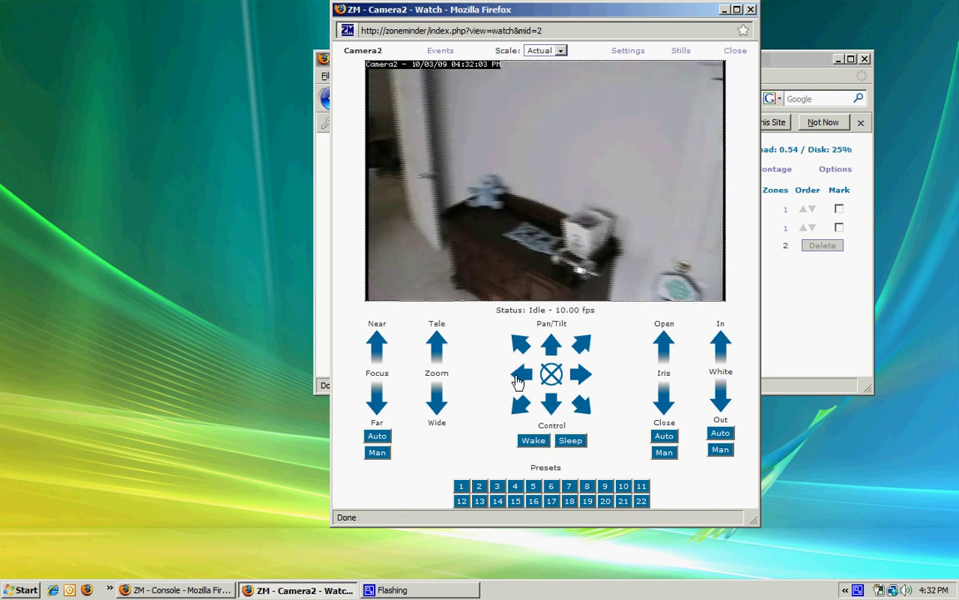
click(581, 375)
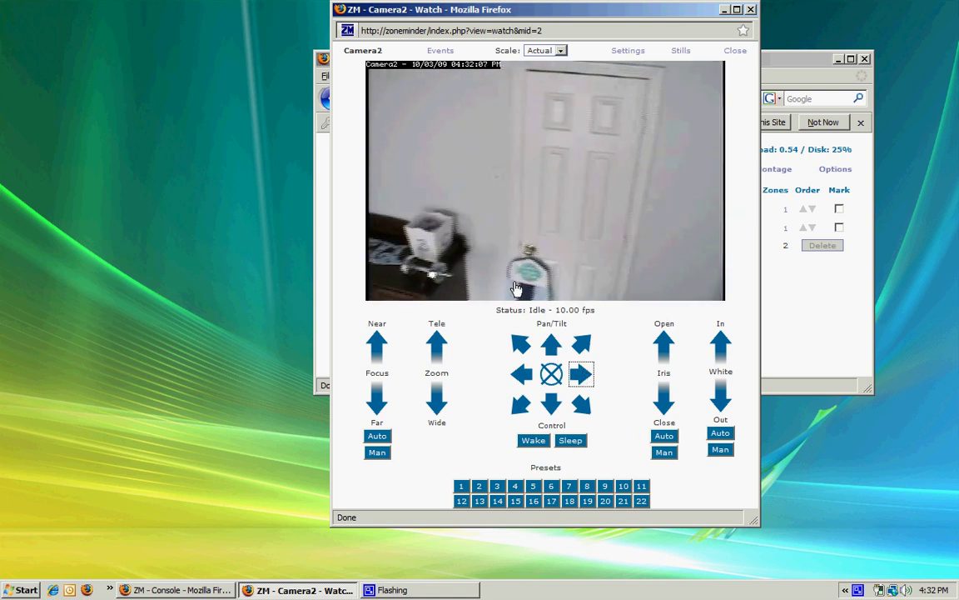
click(432, 179)
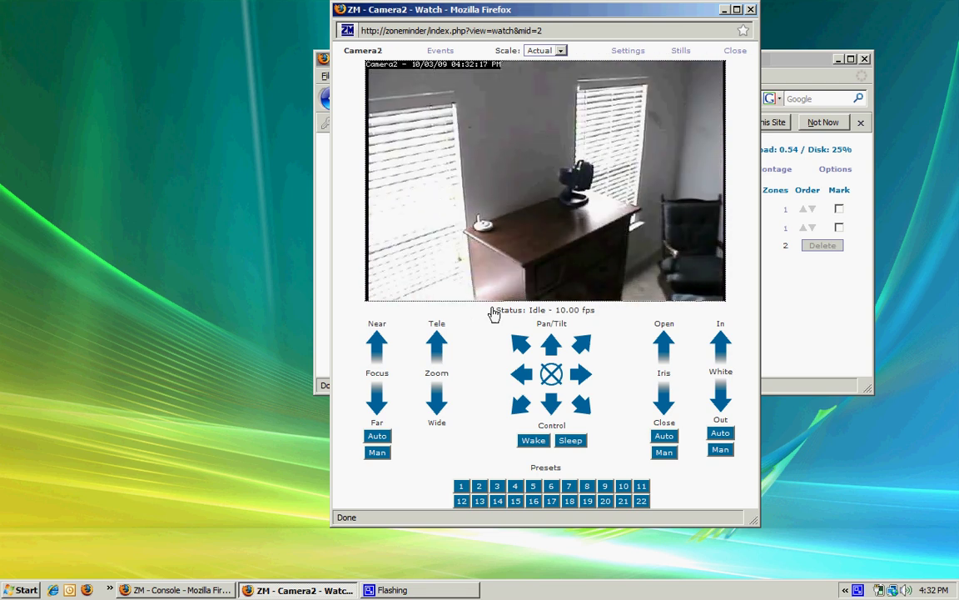
Send Camera2 through presets 1, 2 (Full Crib), 3 (Door Side) and 4, then back to preset 1.
click(462, 490)
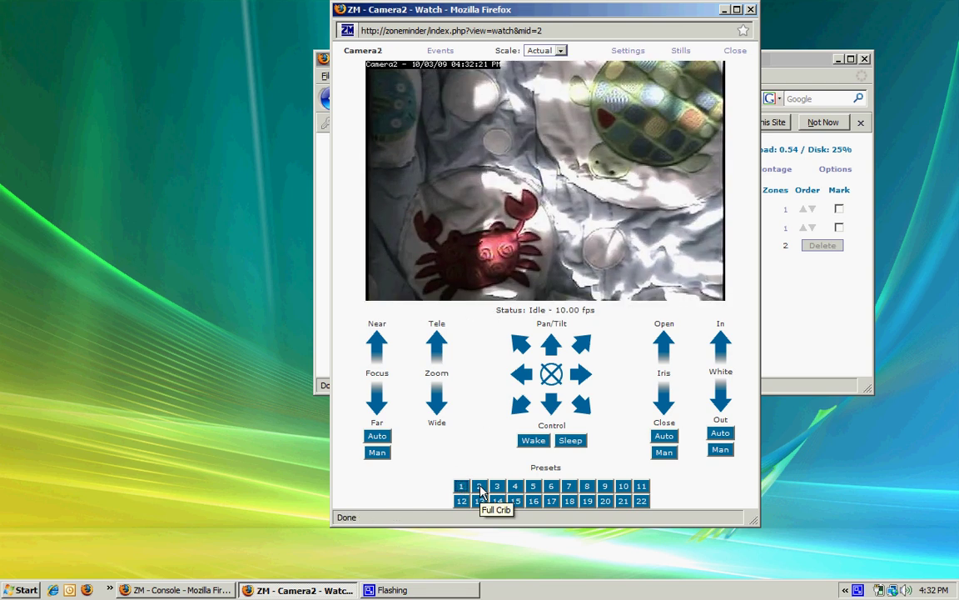
click(495, 489)
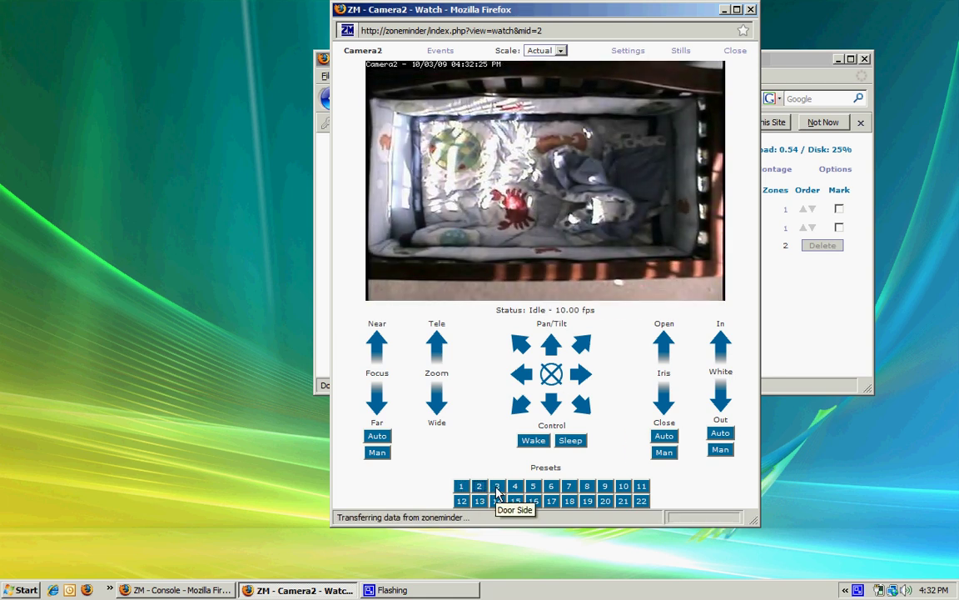
click(497, 490)
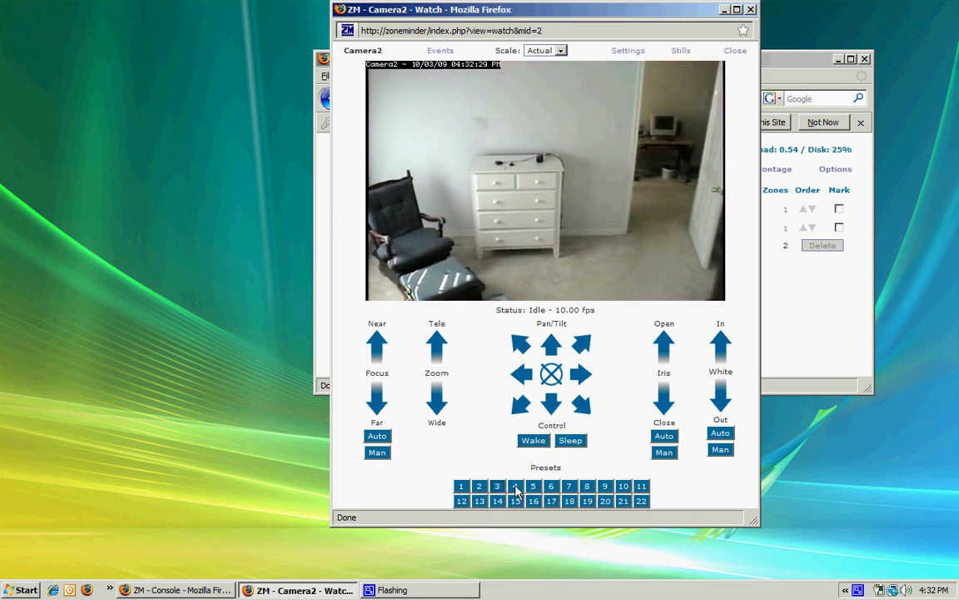
click(514, 488)
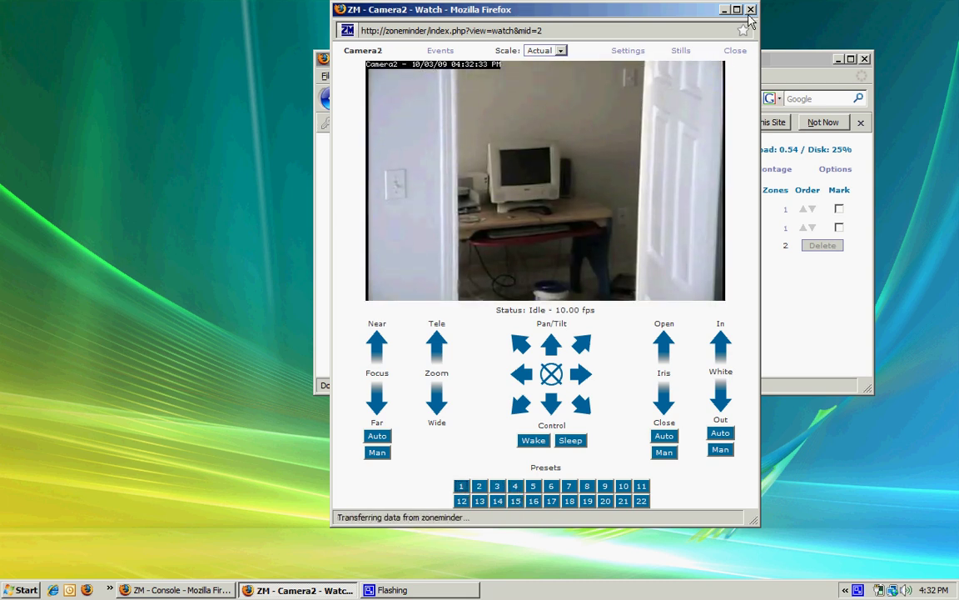
click(462, 485)
Close Camera2's live view and switch Camera1's function from Modect to Monitor and save.
click(750, 9)
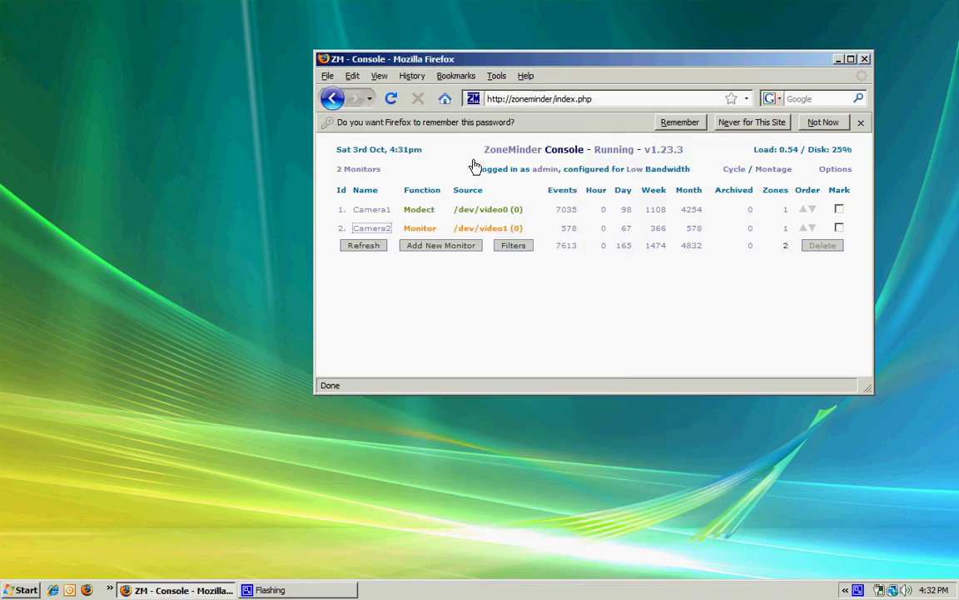
click(416, 211)
click(393, 142)
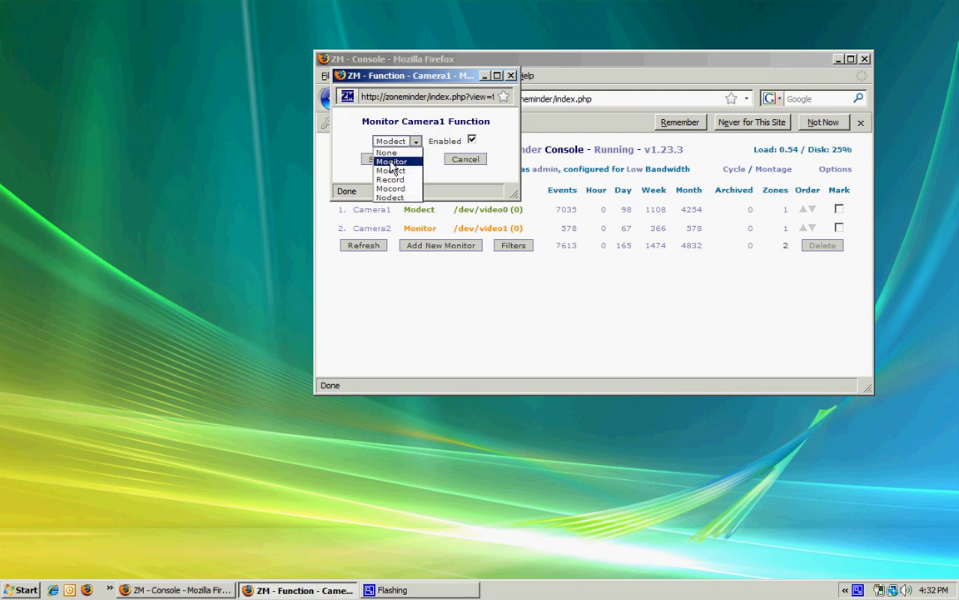
click(381, 160)
click(380, 160)
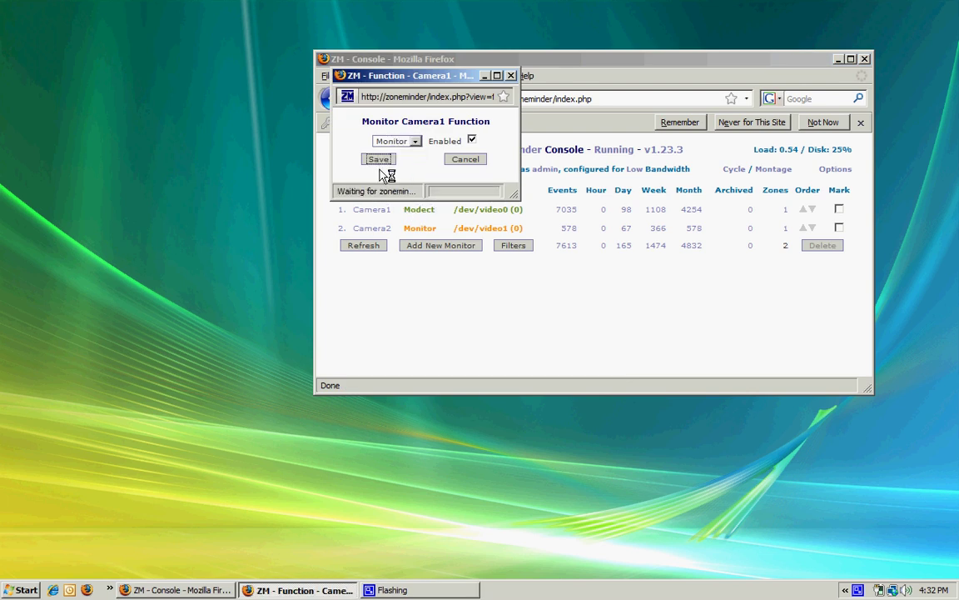
Open Camera1's live view and pan it across the street toward the parked car.
click(373, 211)
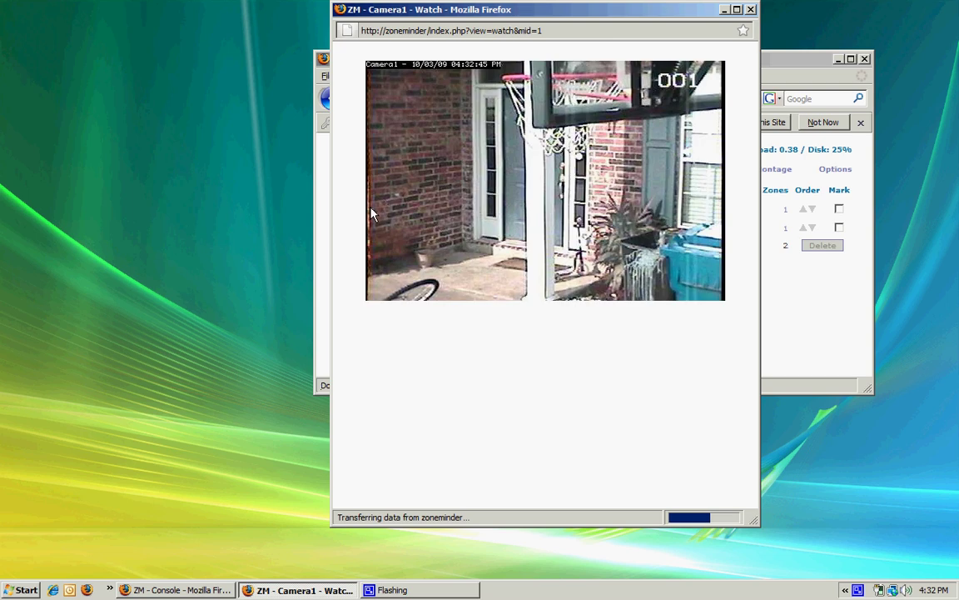
click(449, 170)
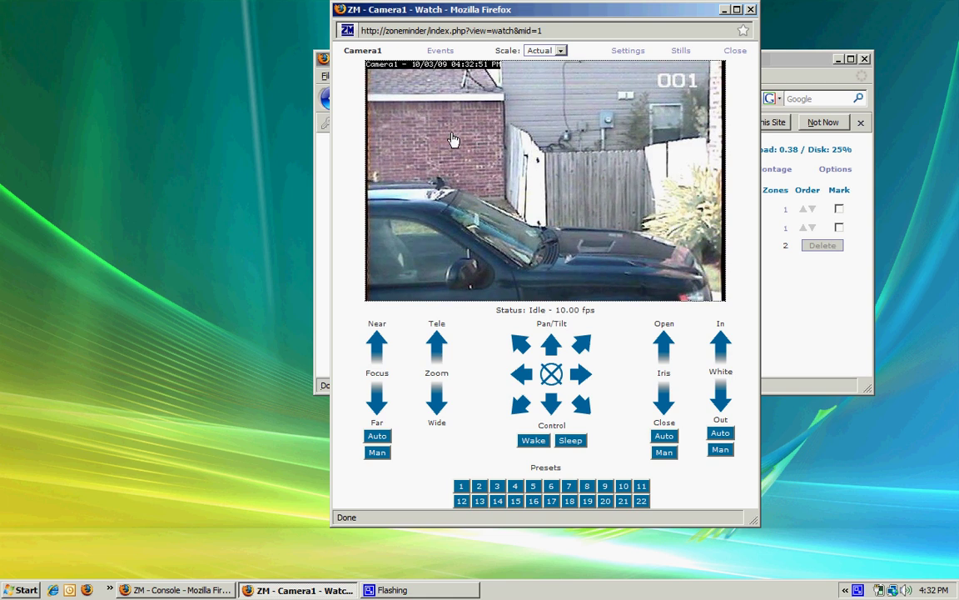
click(450, 142)
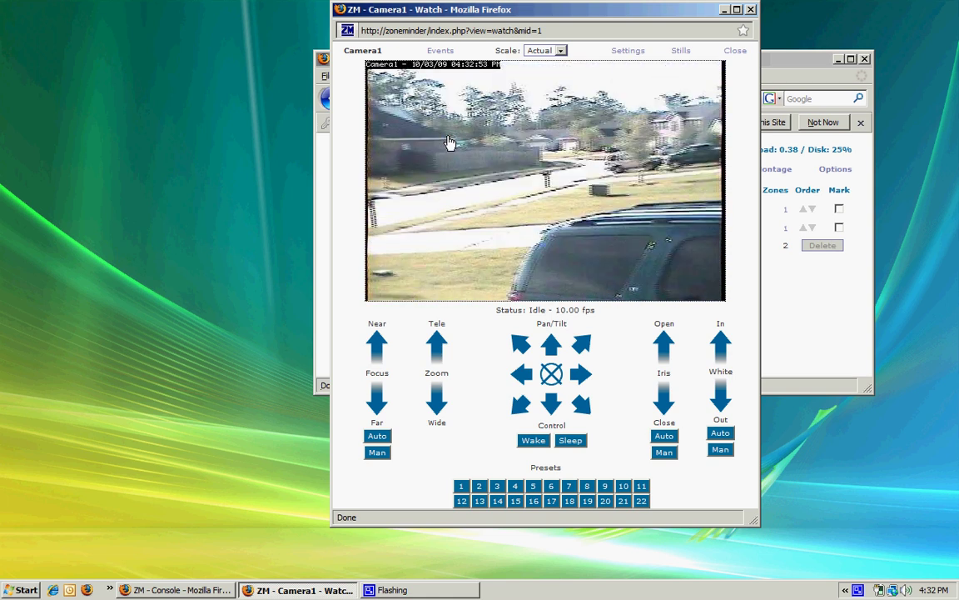
click(435, 159)
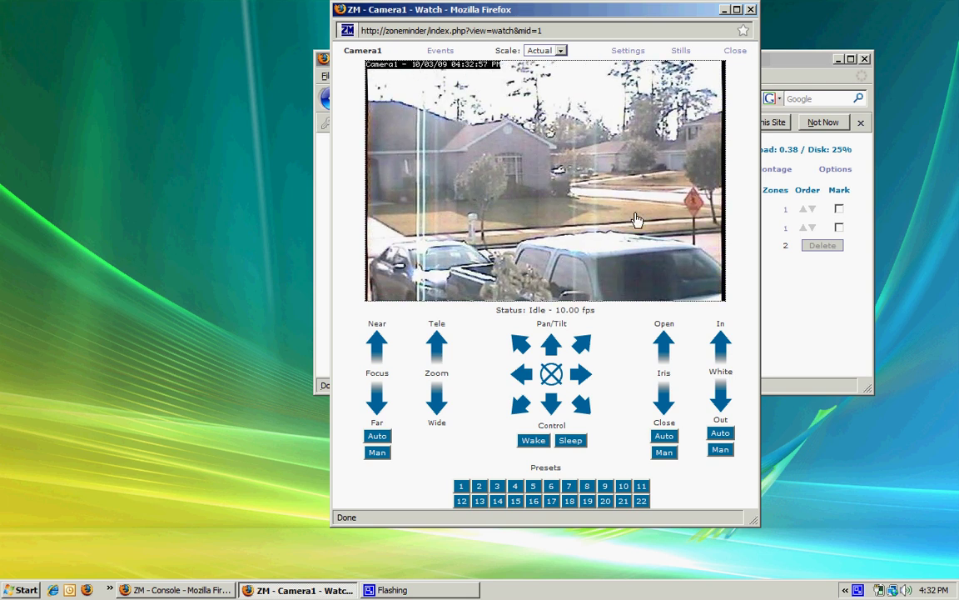
click(612, 194)
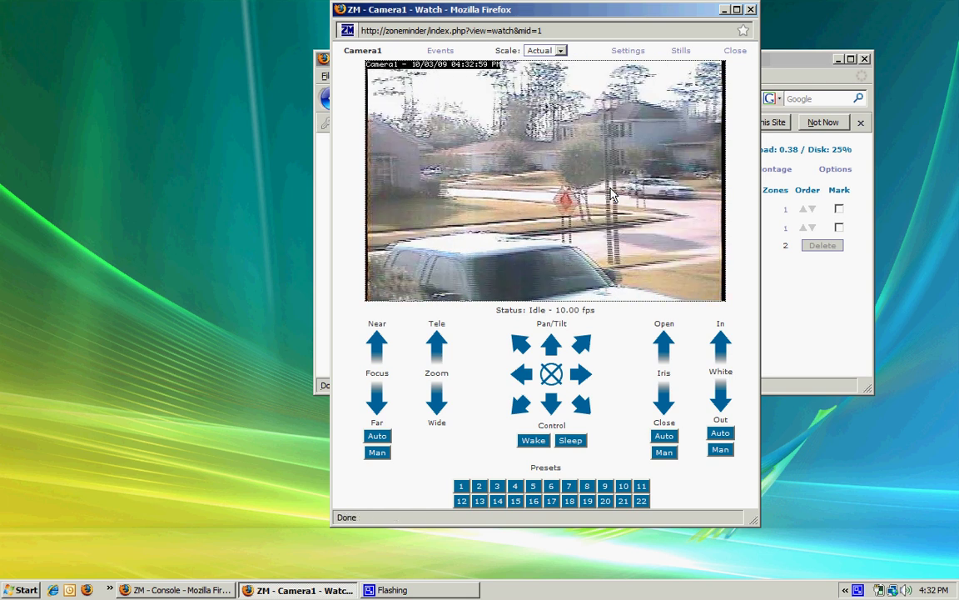
Zoom Camera1 in through 21X to 26X, panning to keep the white car in frame.
click(437, 346)
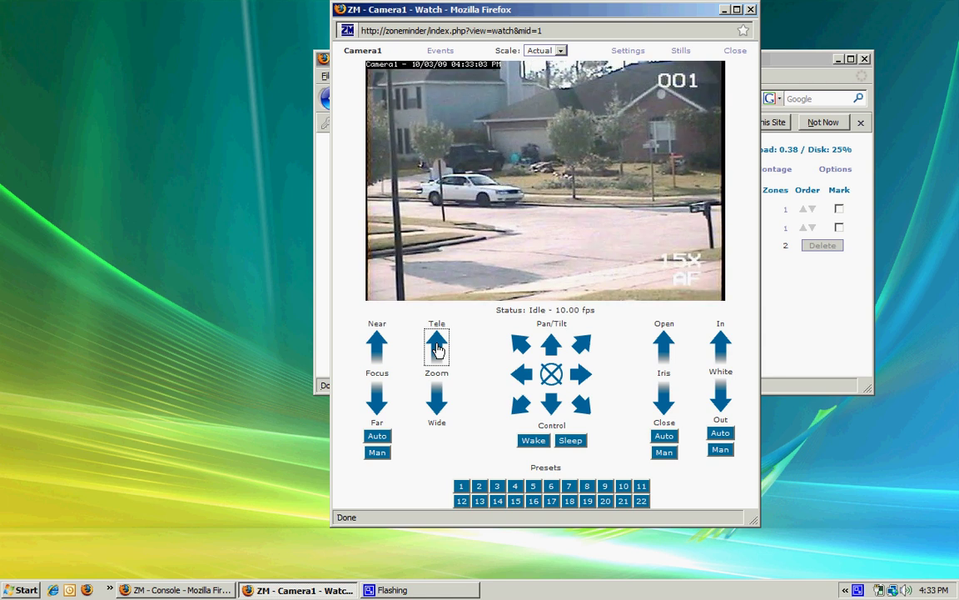
click(438, 348)
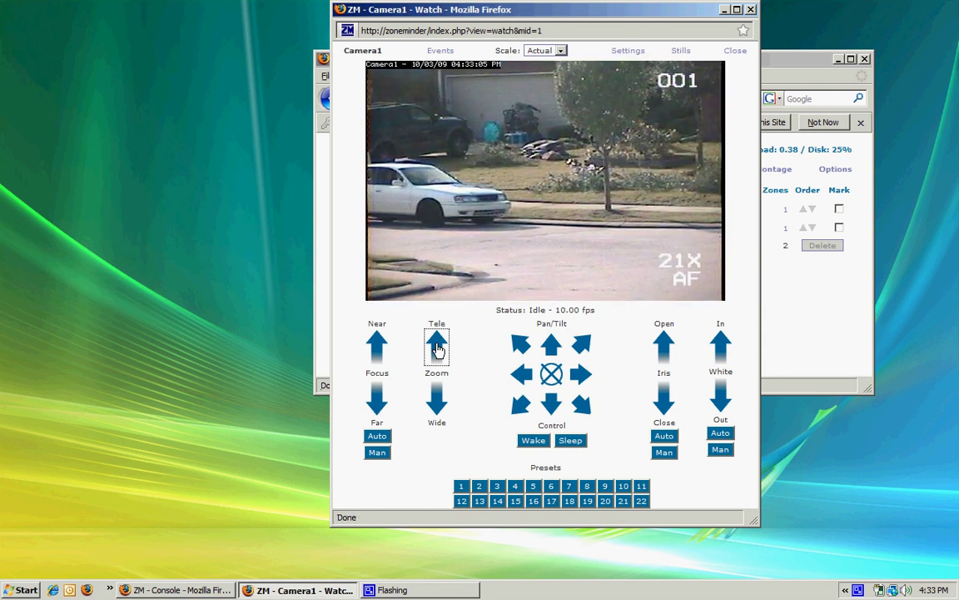
click(507, 184)
click(497, 191)
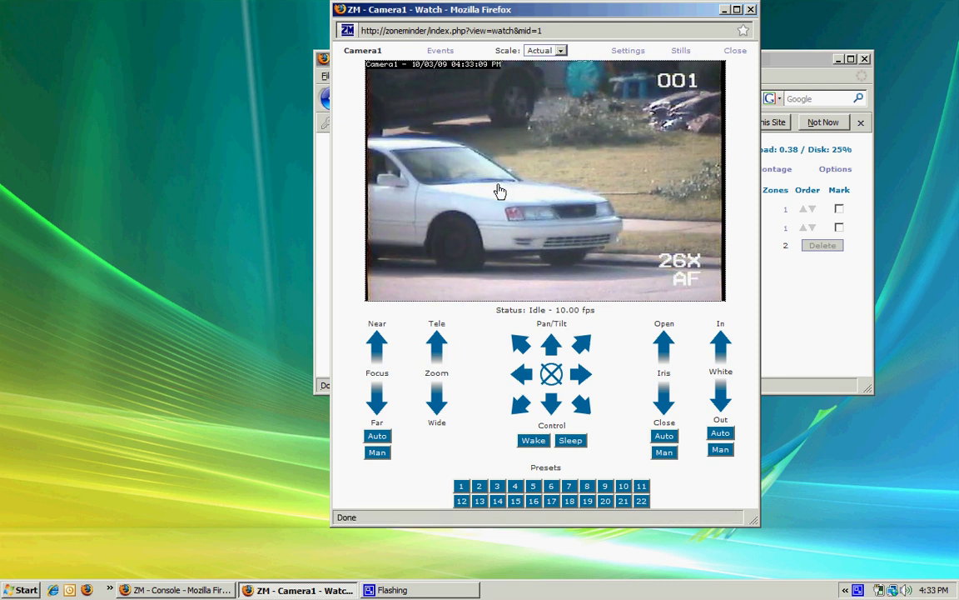
Swing Camera1 through several saved presets, ending on preset 1 showing the brick doorway and basketball hoop.
click(498, 487)
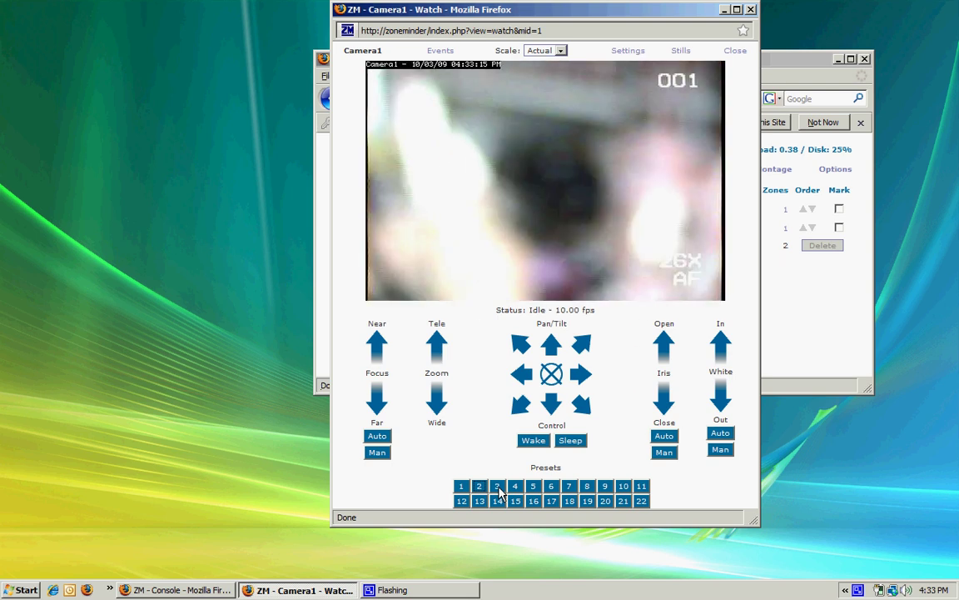
click(516, 488)
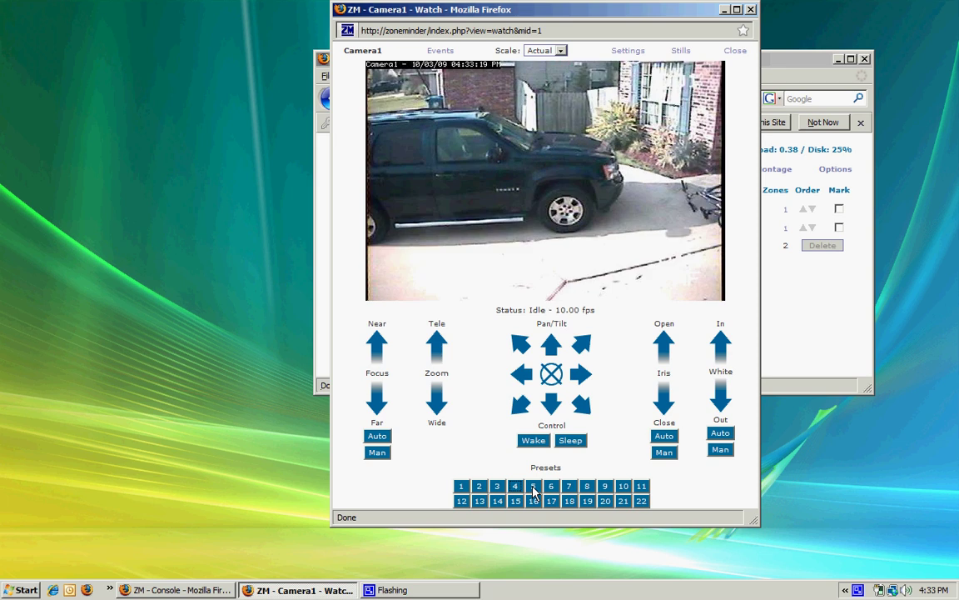
click(534, 490)
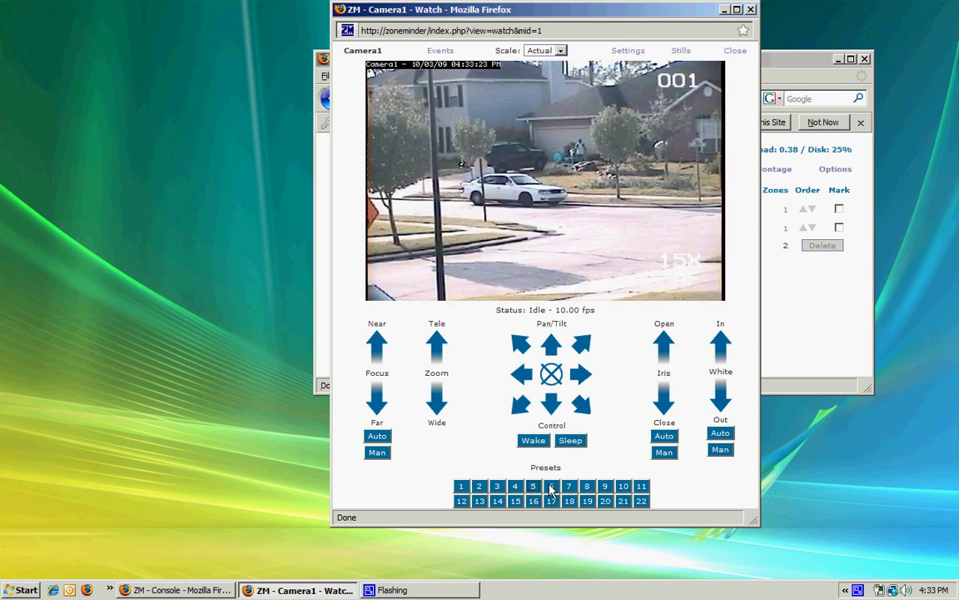
click(550, 488)
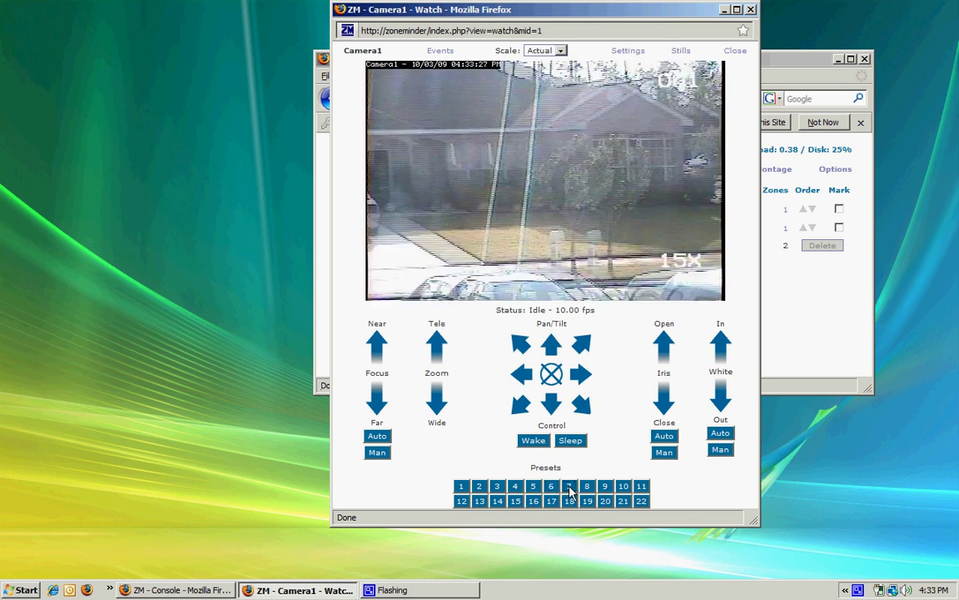
click(460, 488)
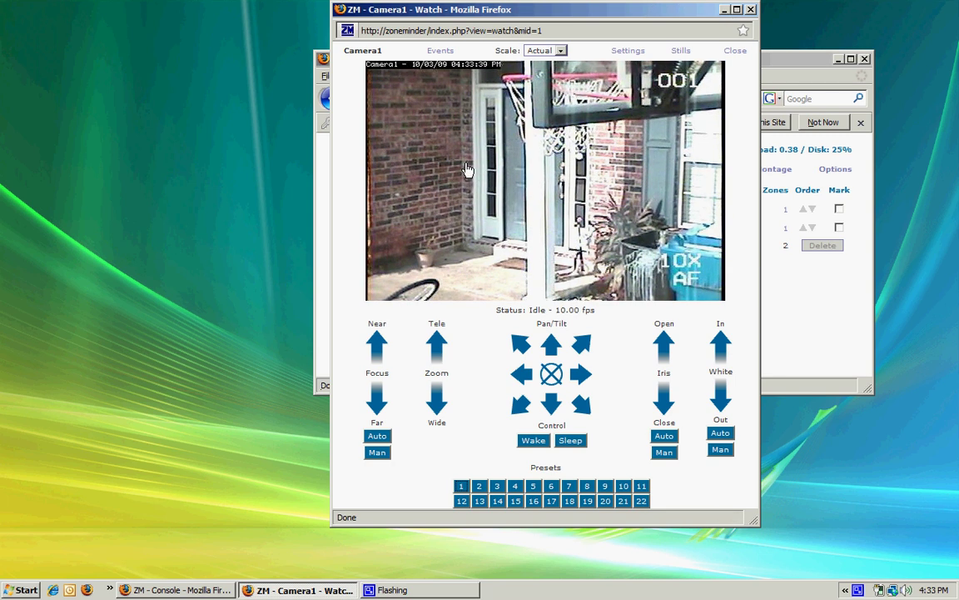
Close Camera1's live view, list its 98 events for today and play event Camera1-8616.
click(751, 11)
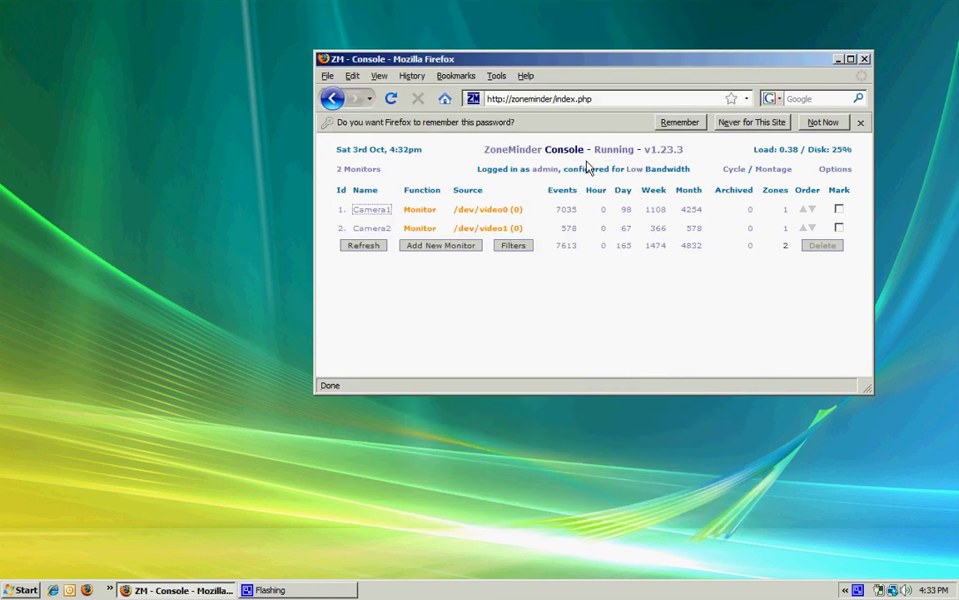
click(628, 212)
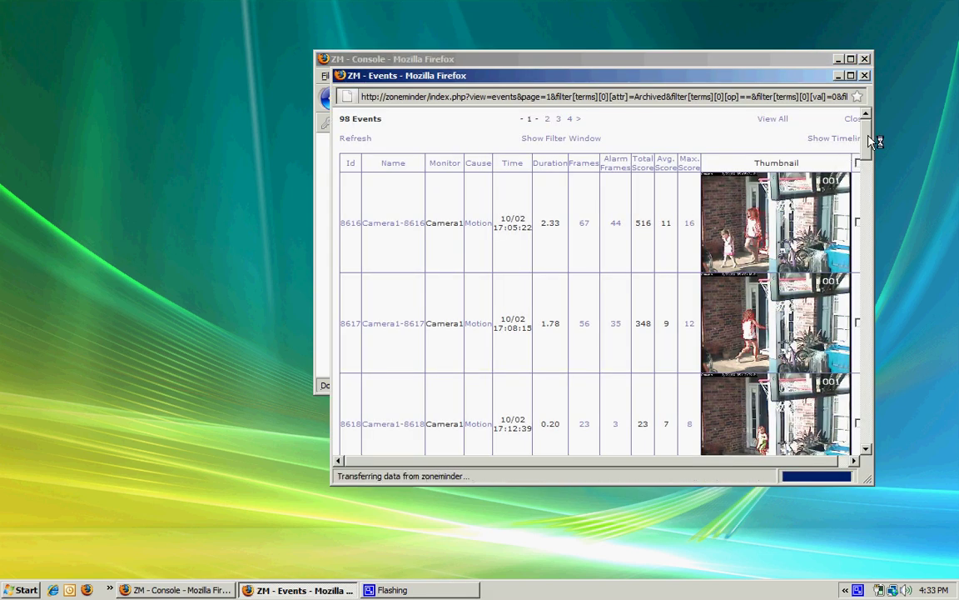
drag(869, 136, 869, 150)
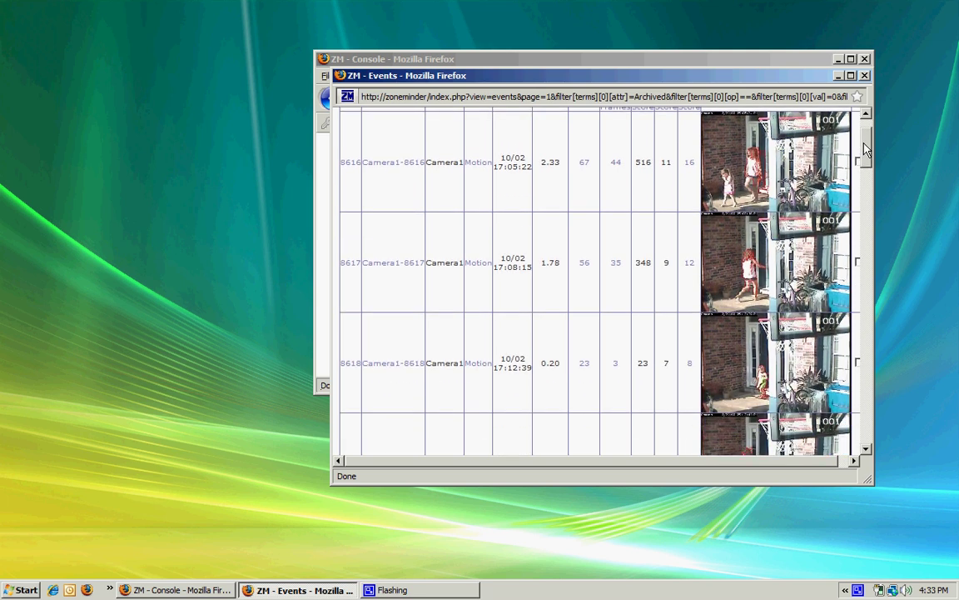
drag(866, 152, 860, 140)
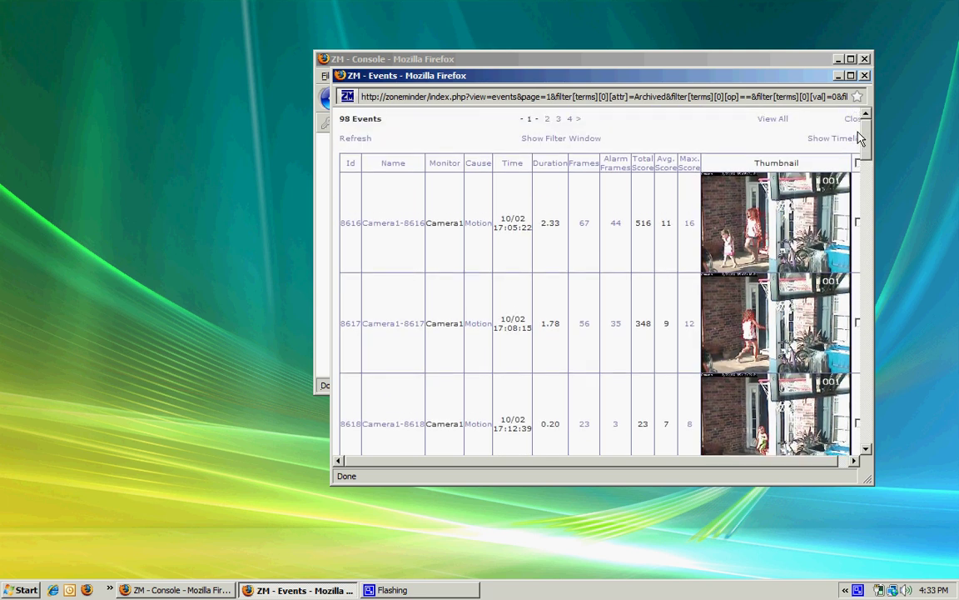
click(382, 226)
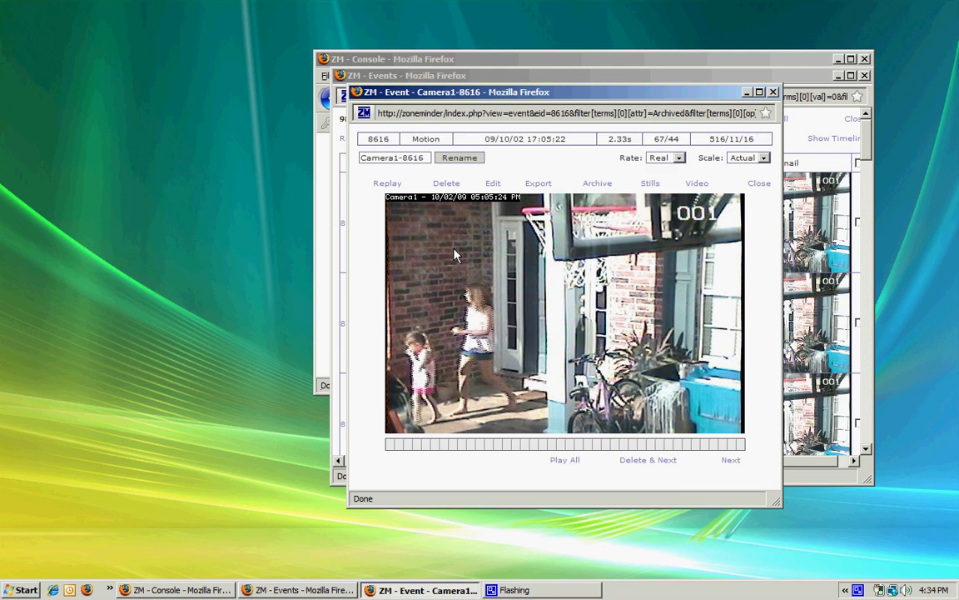
Generate an mpg of event 8616, save Camera1-8616-r1-s1.mpg to disk and play it back.
click(692, 187)
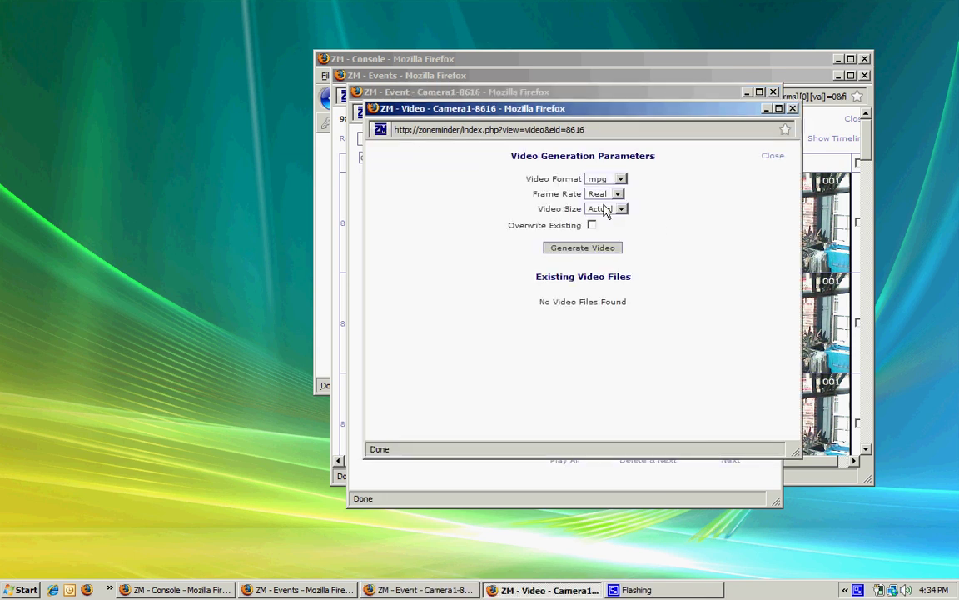
click(583, 248)
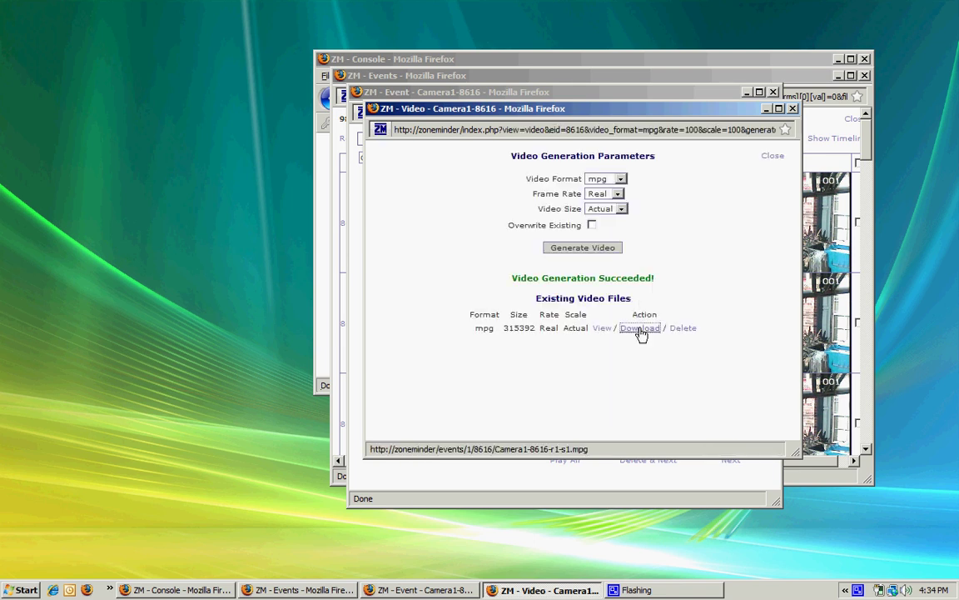
right_click(641, 332)
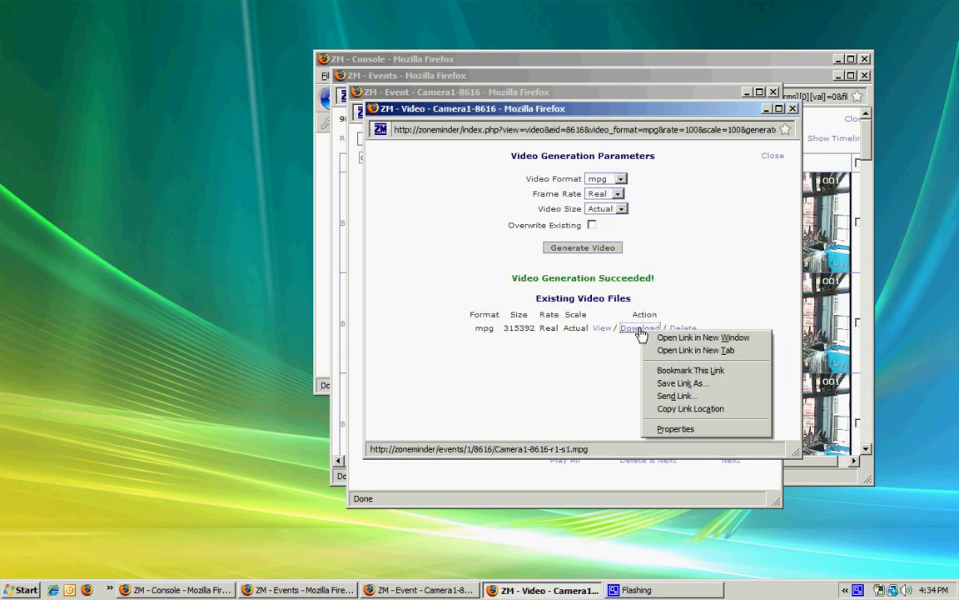
click(663, 384)
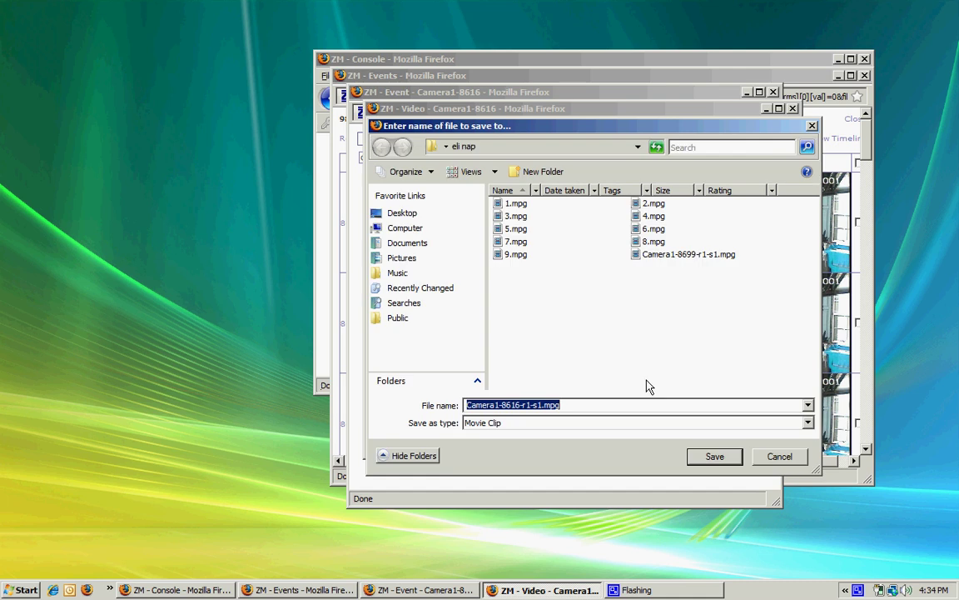
click(715, 458)
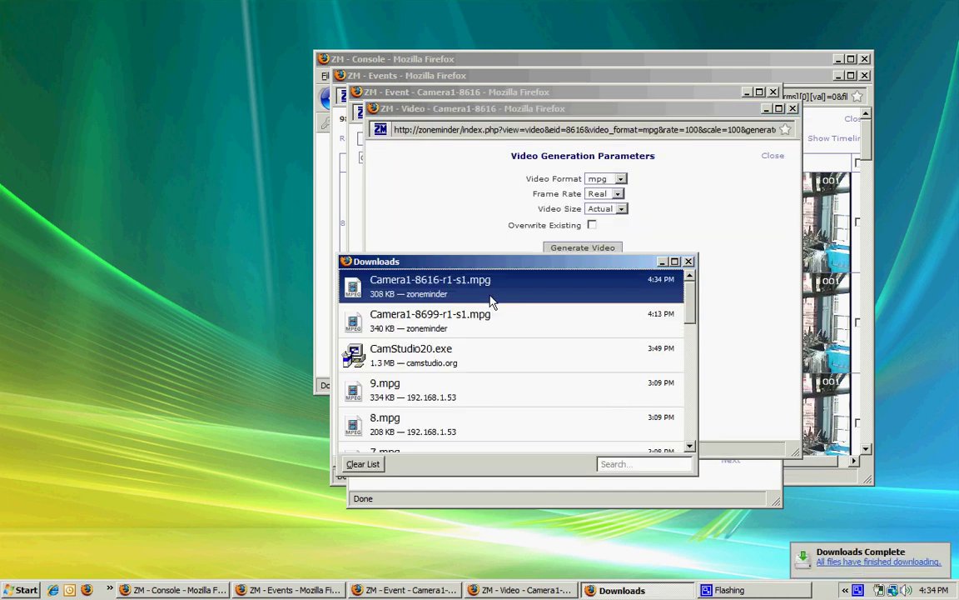
double_click(489, 302)
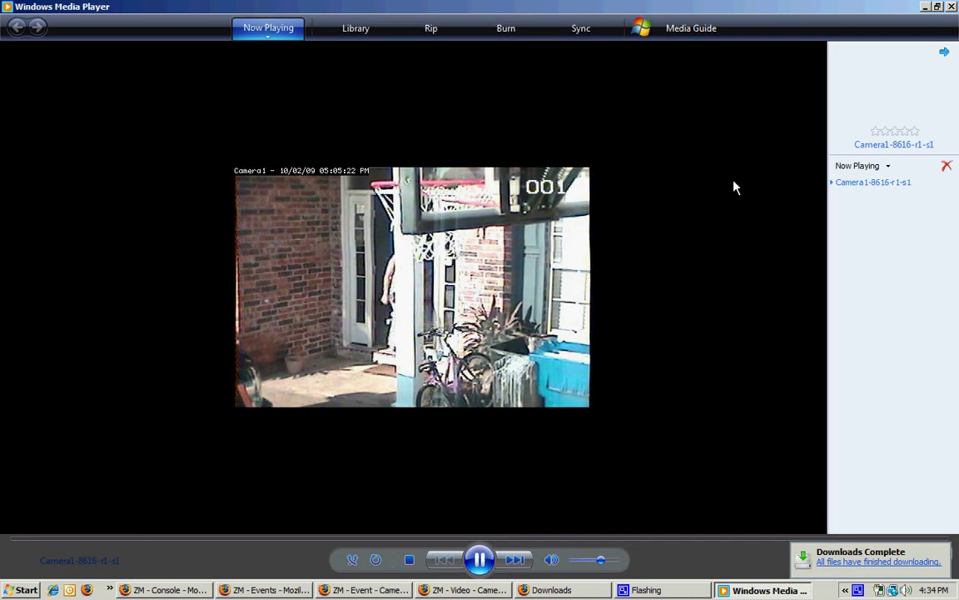
click(952, 7)
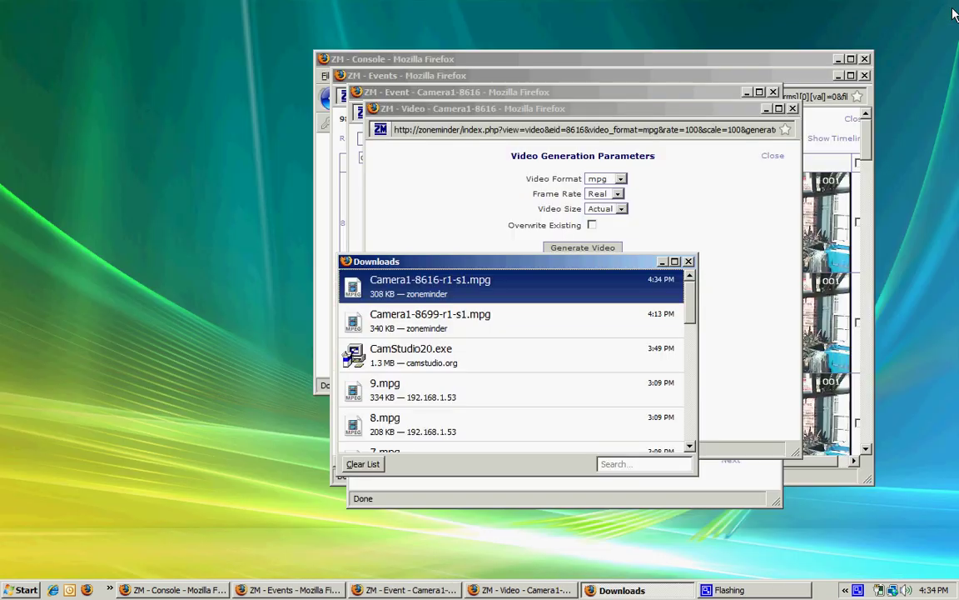
Close the download and export windows, preview Camera1's events on the timeline, then close the events views.
click(688, 262)
click(792, 110)
click(773, 92)
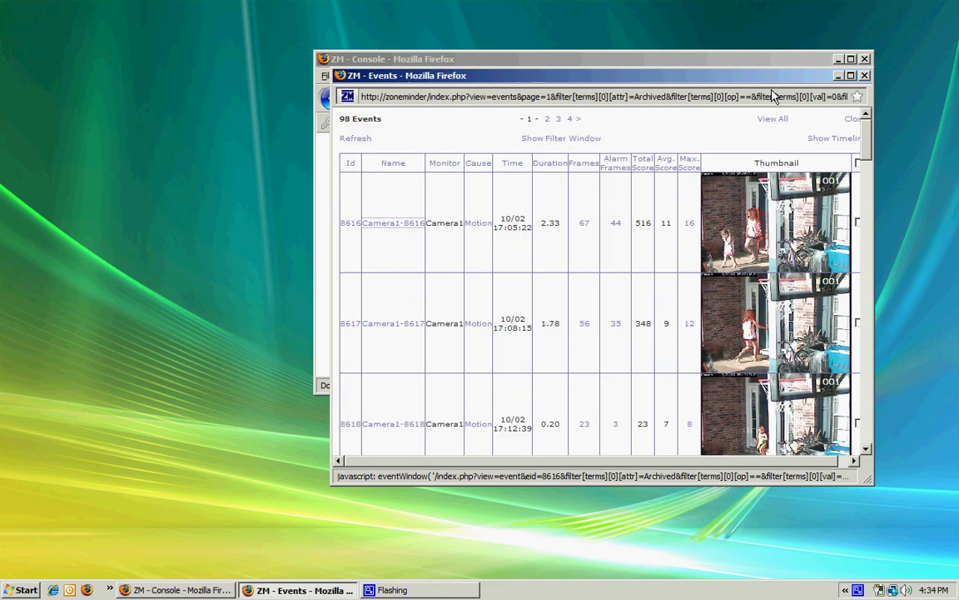
click(826, 140)
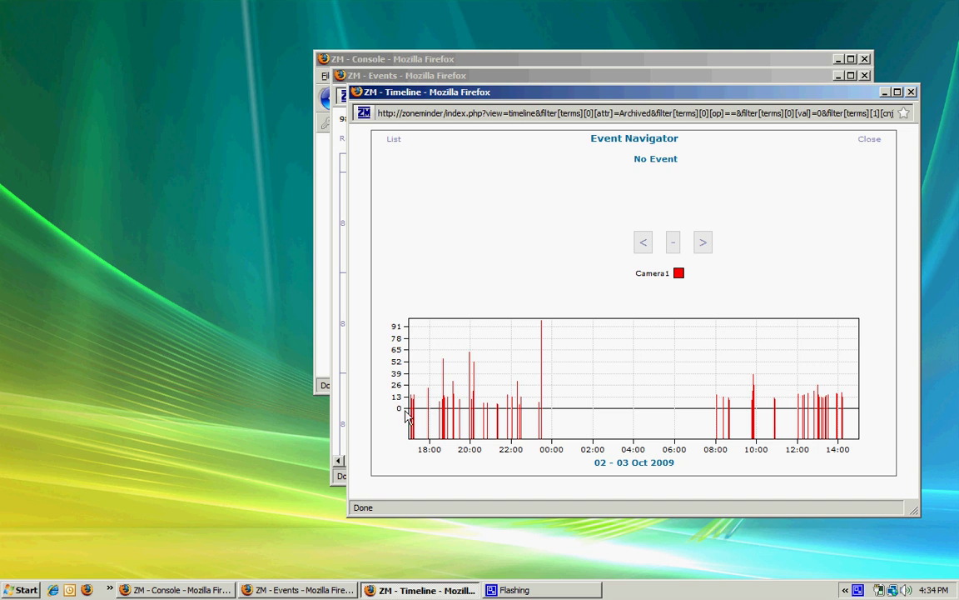
mouse_move(411, 415)
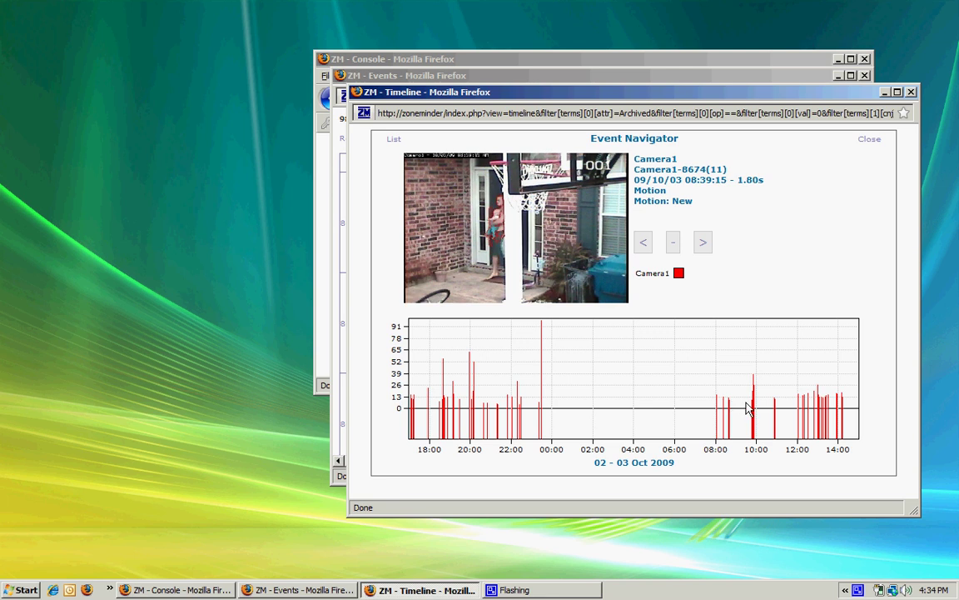
click(911, 93)
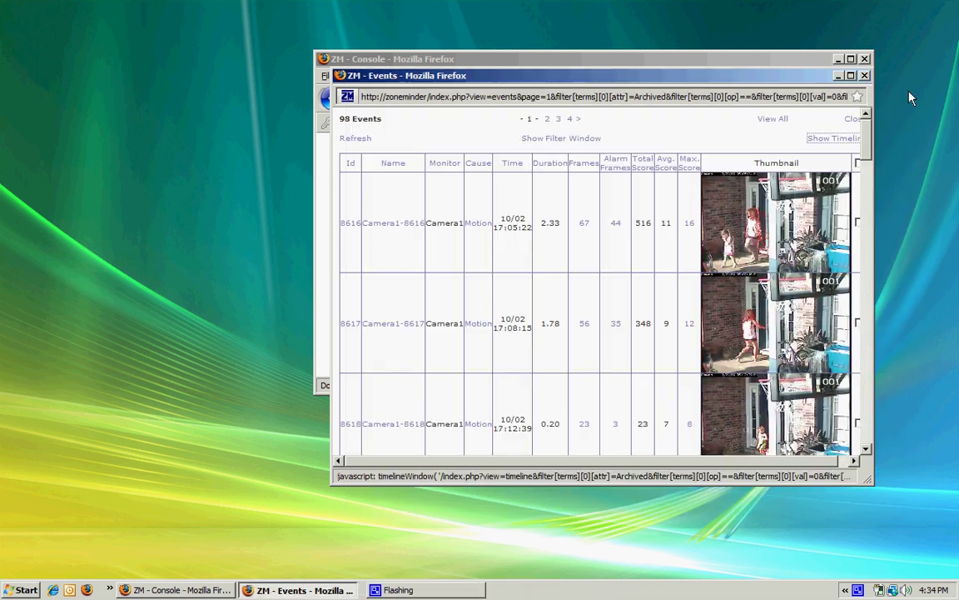
click(864, 77)
Switch Camera1's function back to Modect and save it.
click(413, 209)
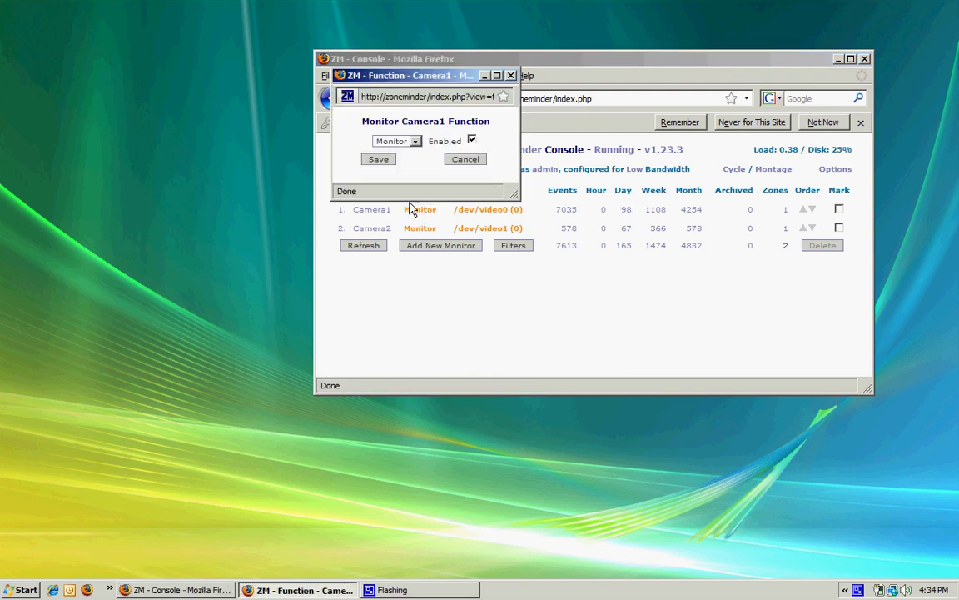
click(393, 141)
click(389, 173)
click(379, 159)
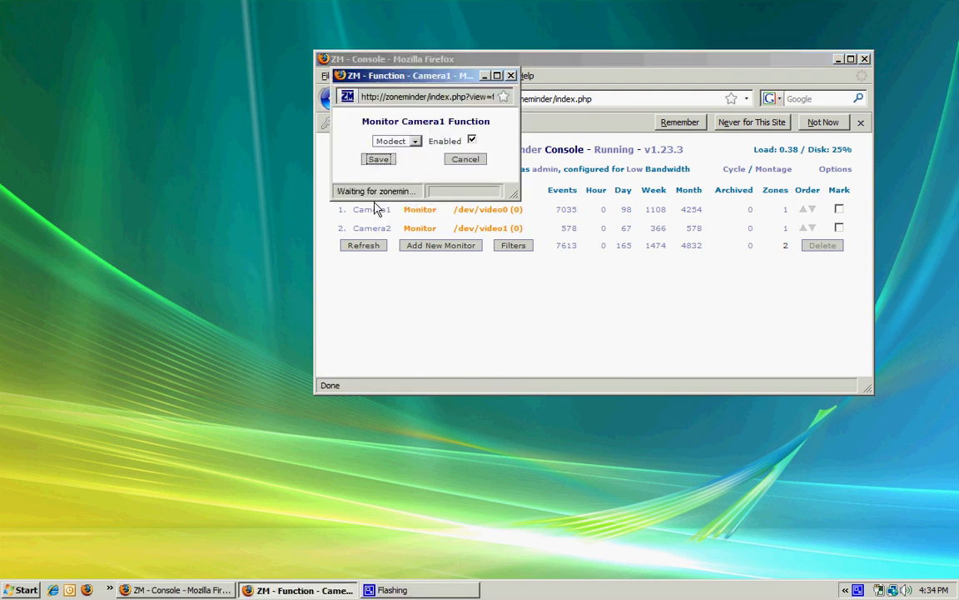
List Camera2's events for today and preview them on the timeline, showing 0.19-second event 8726.
click(629, 227)
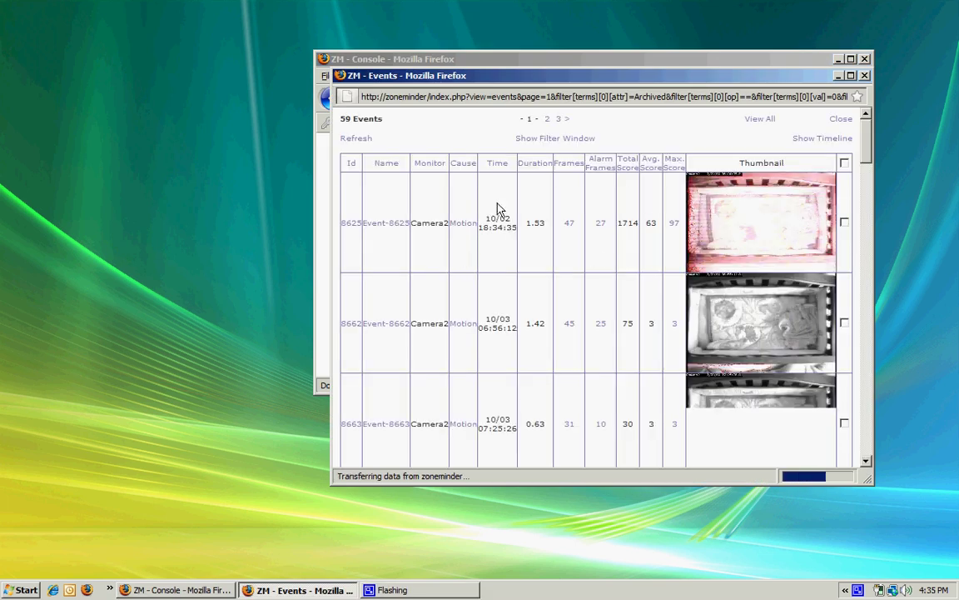
drag(864, 148, 846, 142)
click(843, 143)
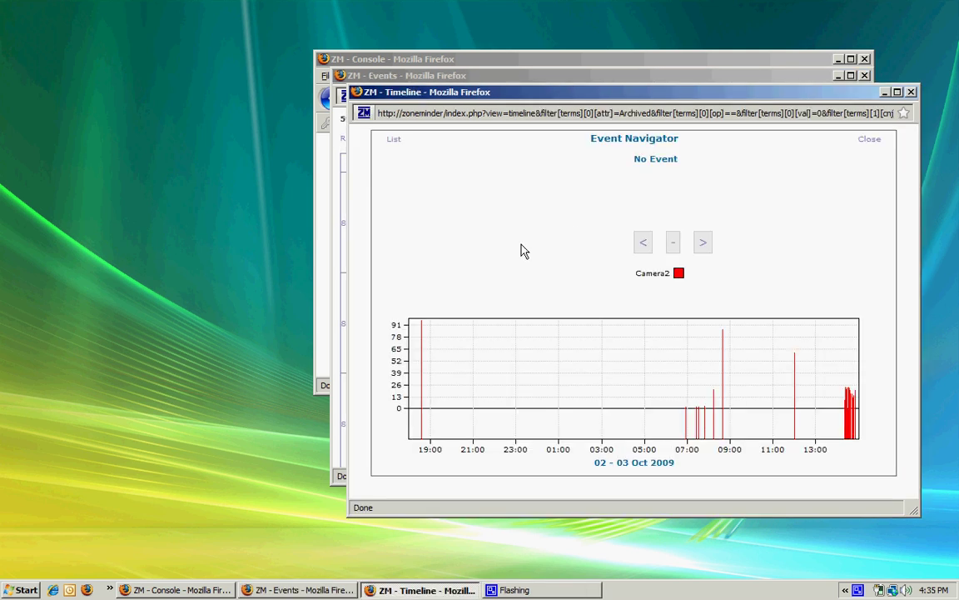
mouse_move(688, 427)
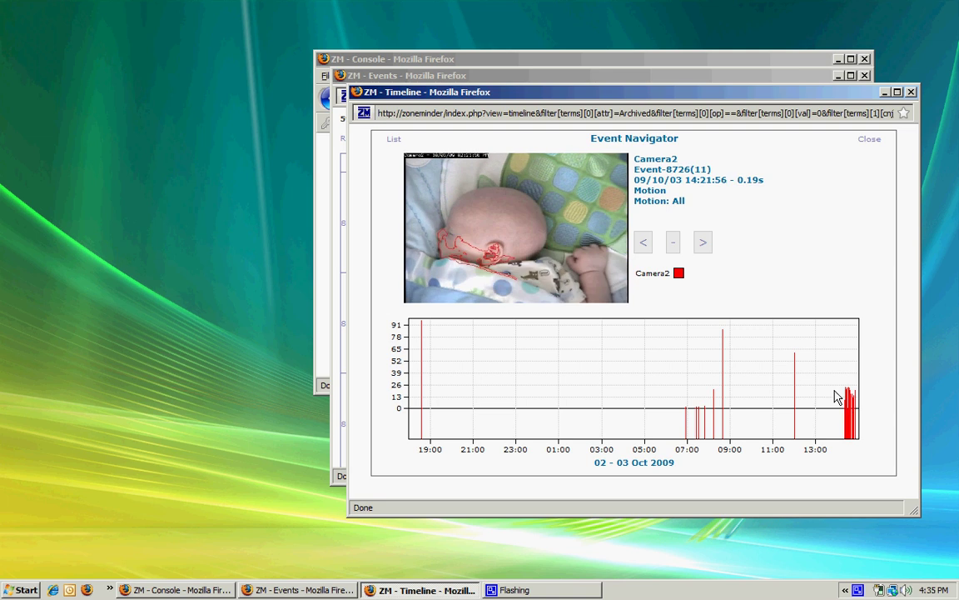
Close the event Timeline window, then the Events list window.
click(911, 91)
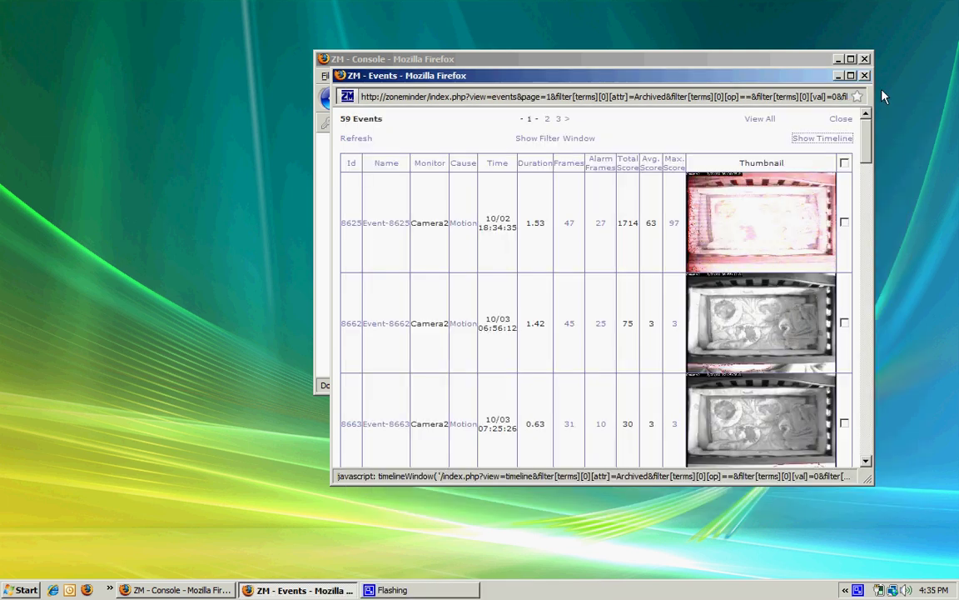
click(865, 76)
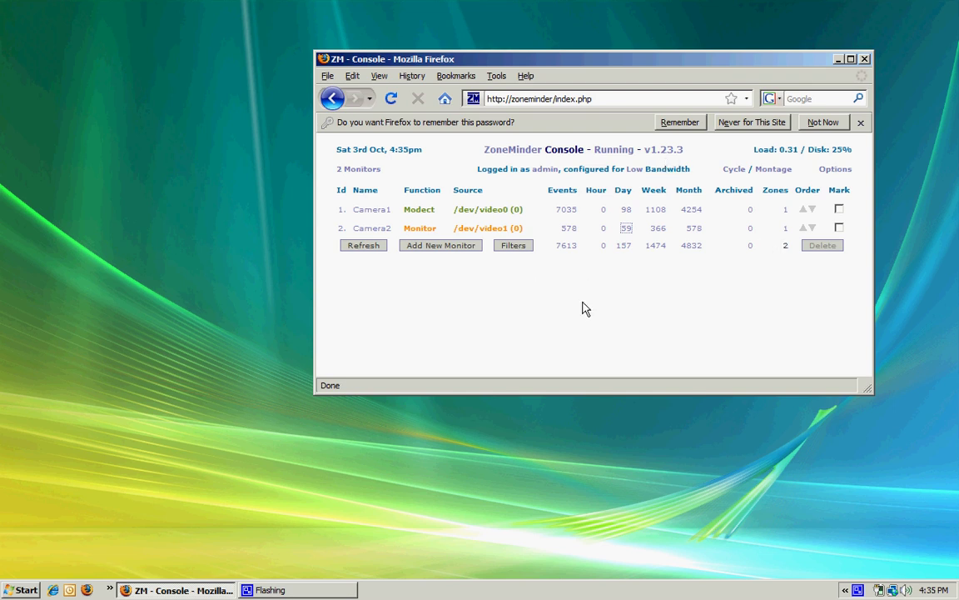
mouse_move(931, 593)
click(774, 170)
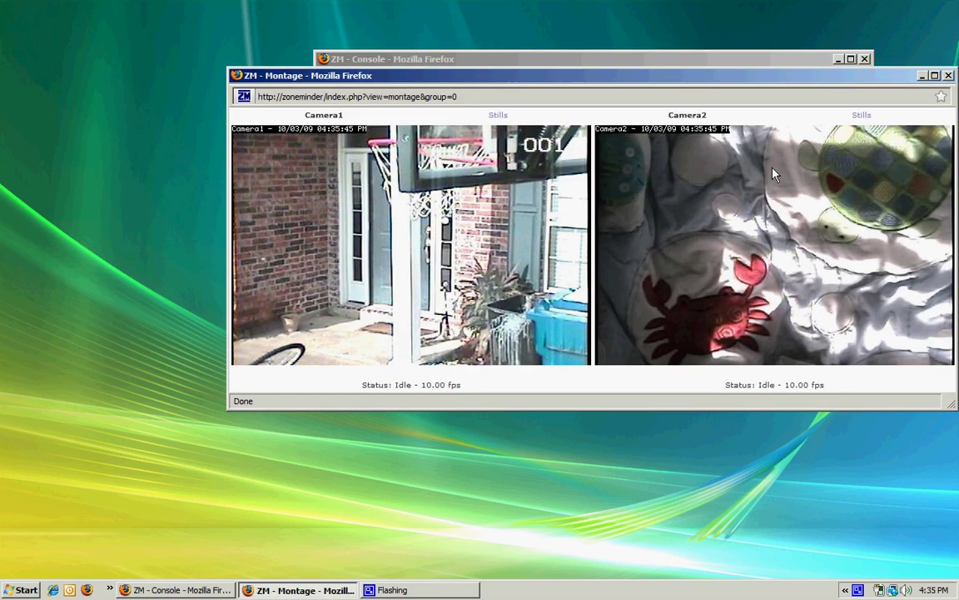
drag(706, 83, 618, 96)
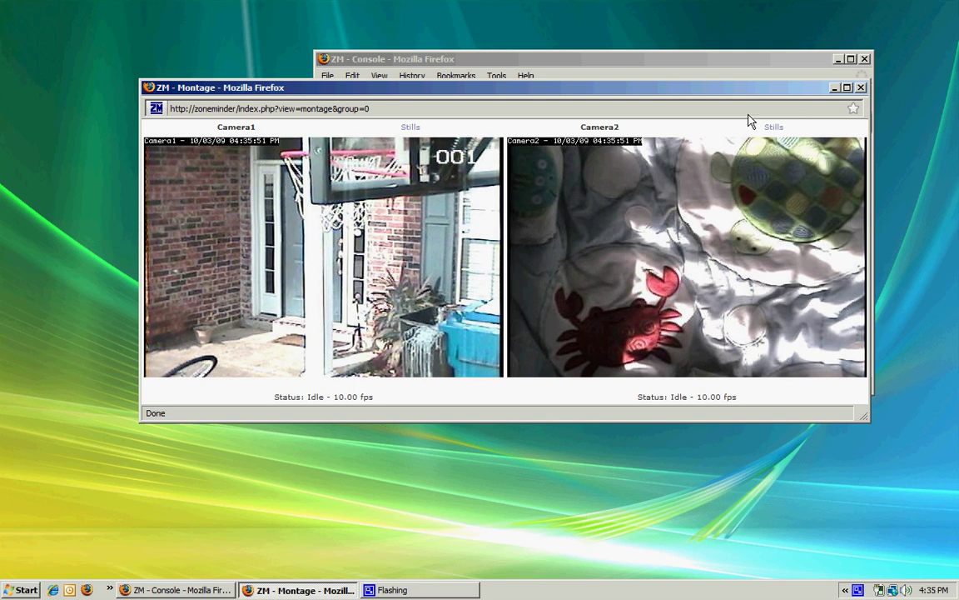
drag(766, 94, 750, 90)
click(844, 83)
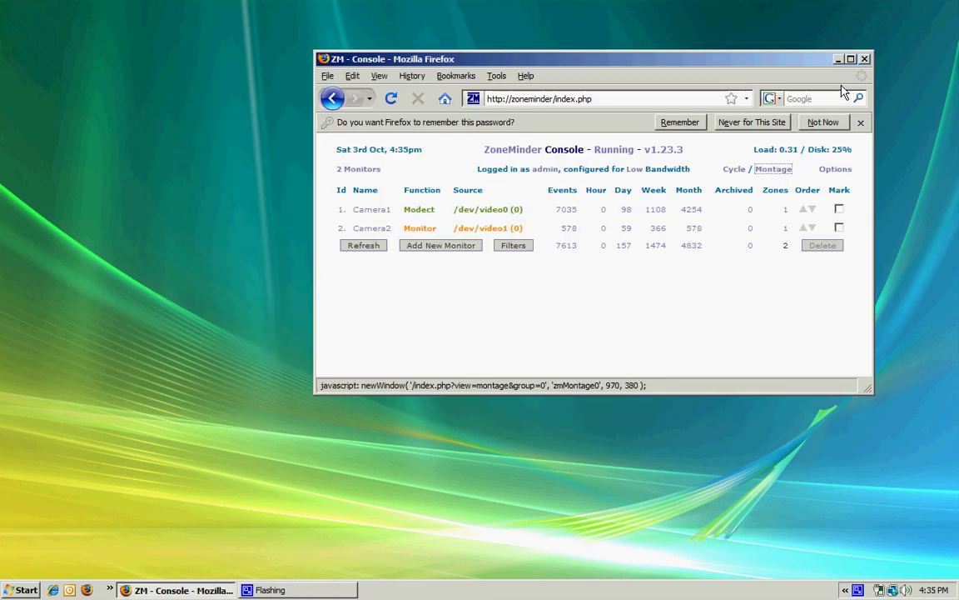
click(660, 98)
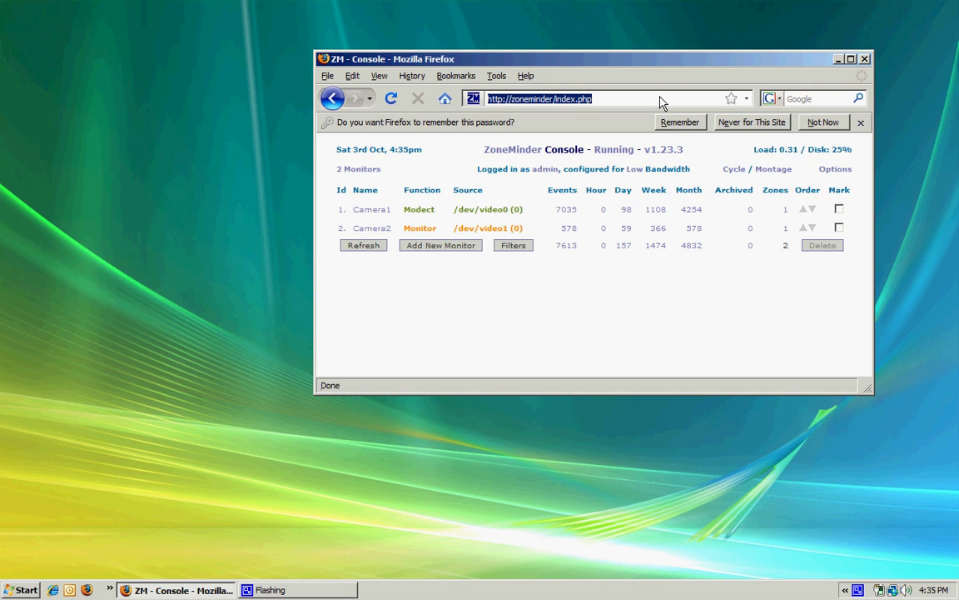
click(733, 171)
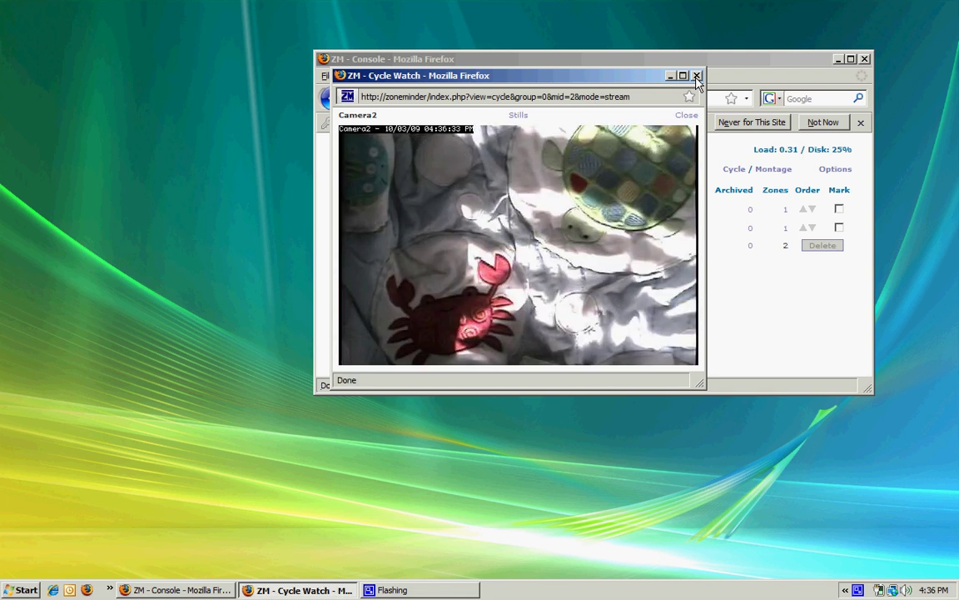
click(697, 77)
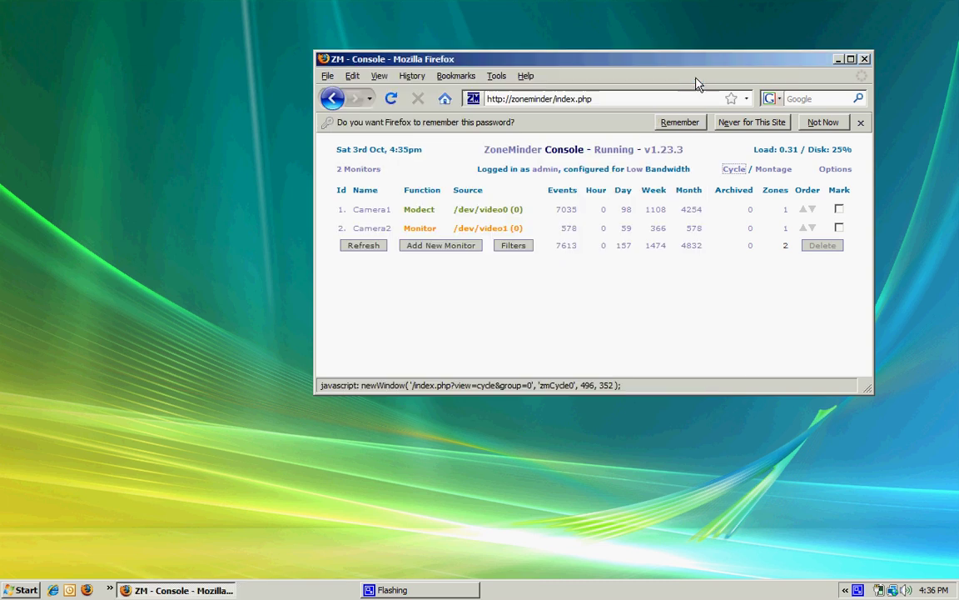
click(835, 170)
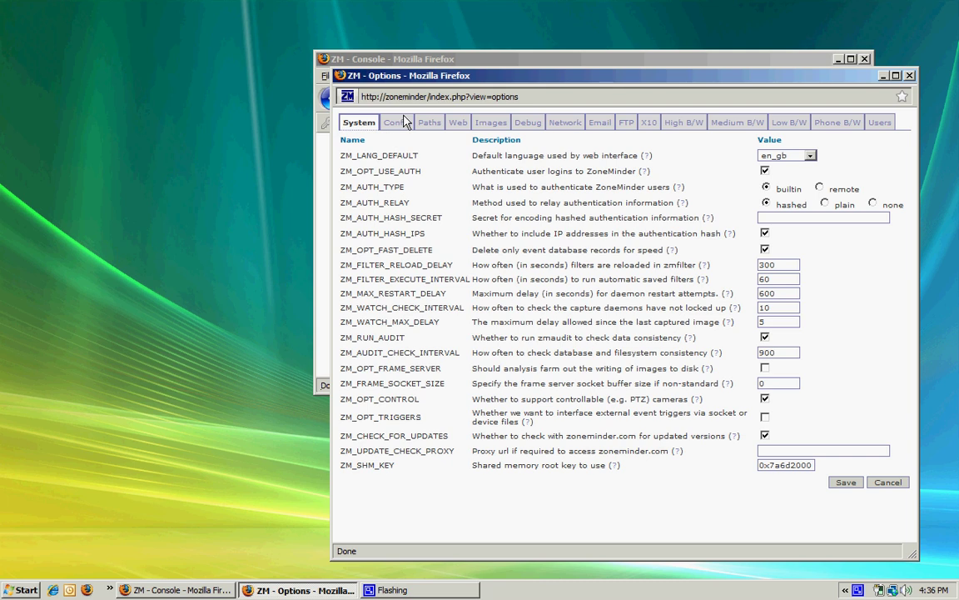
click(879, 124)
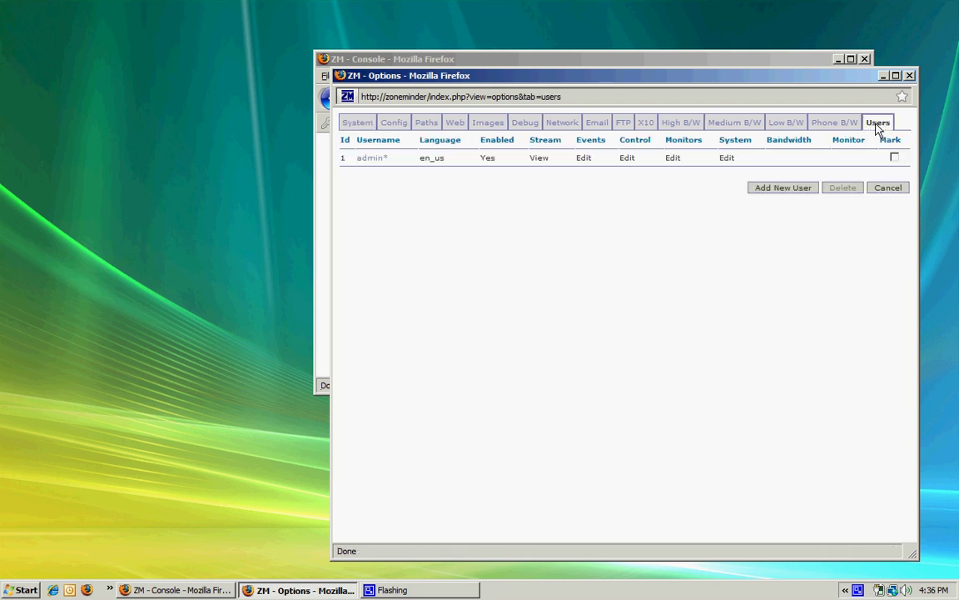
click(359, 124)
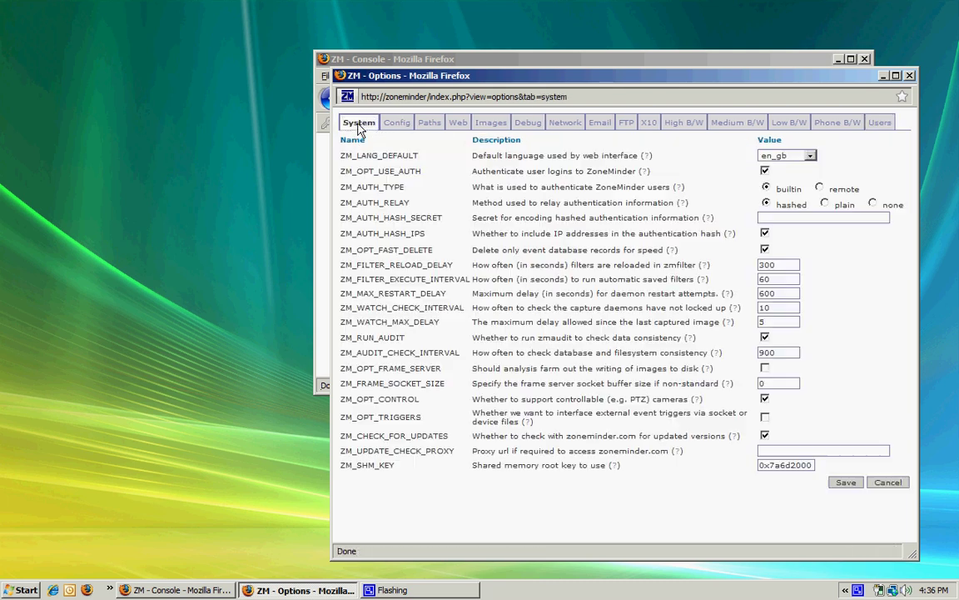
click(395, 125)
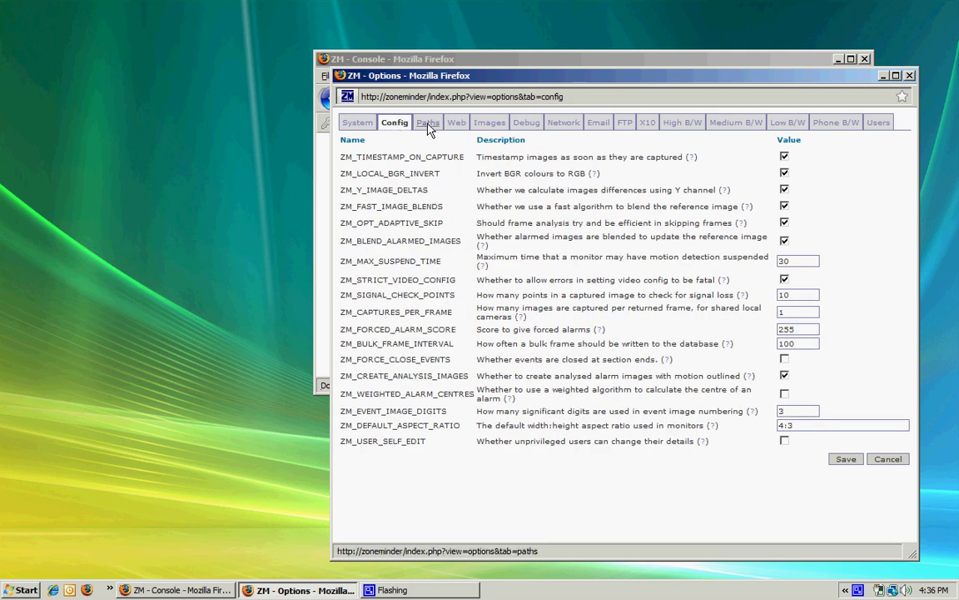
click(429, 125)
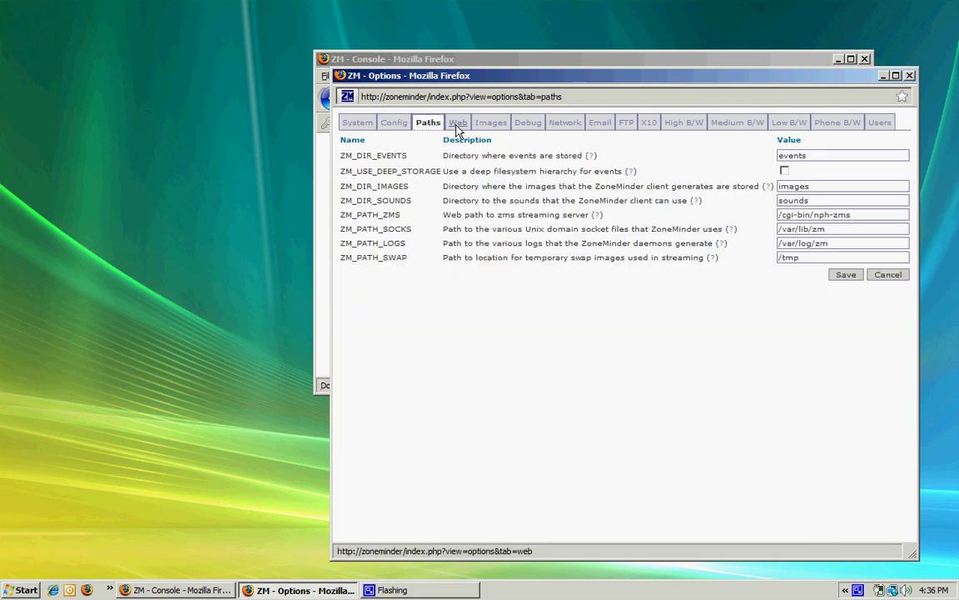
click(457, 125)
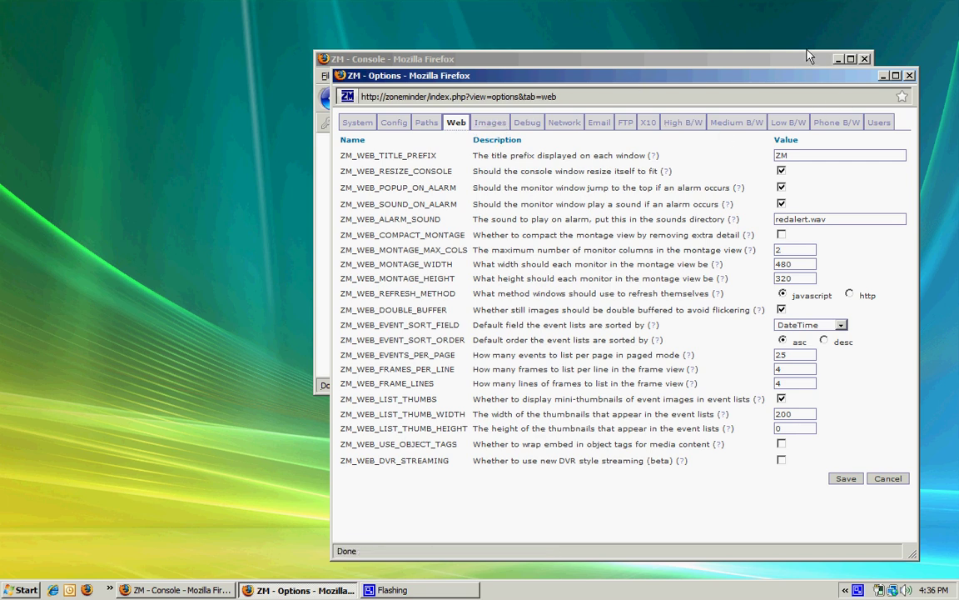
Close Options, load zoneminder.com in a maximized Firefox, and highlight the welcome paragraph.
click(909, 75)
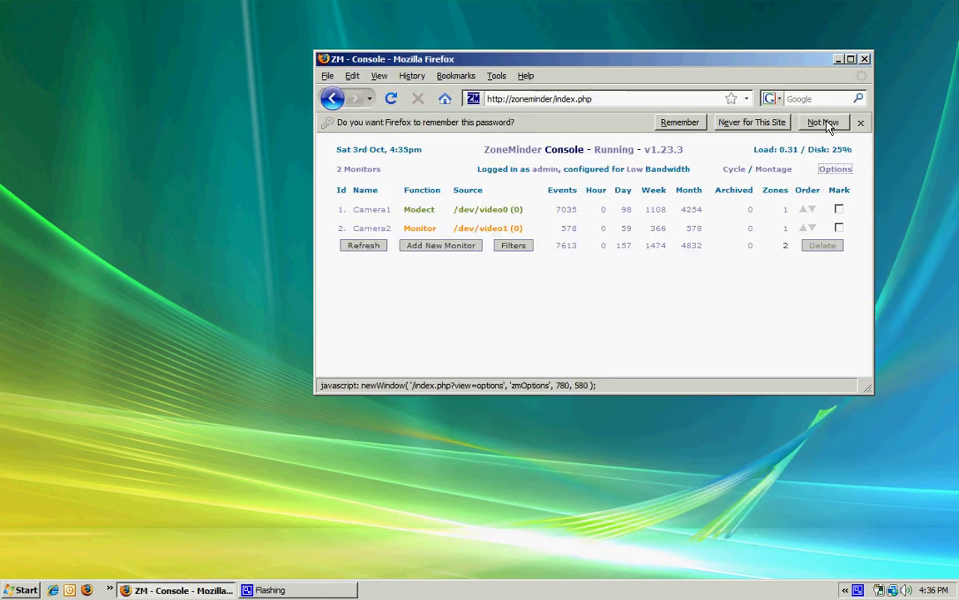
click(616, 107)
text(zoneminder.com)
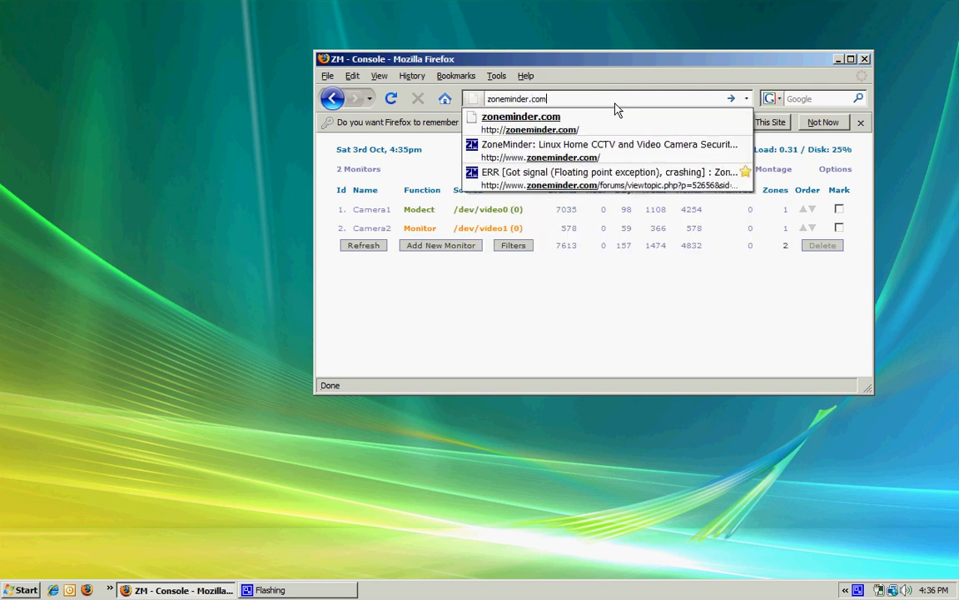
key(Return)
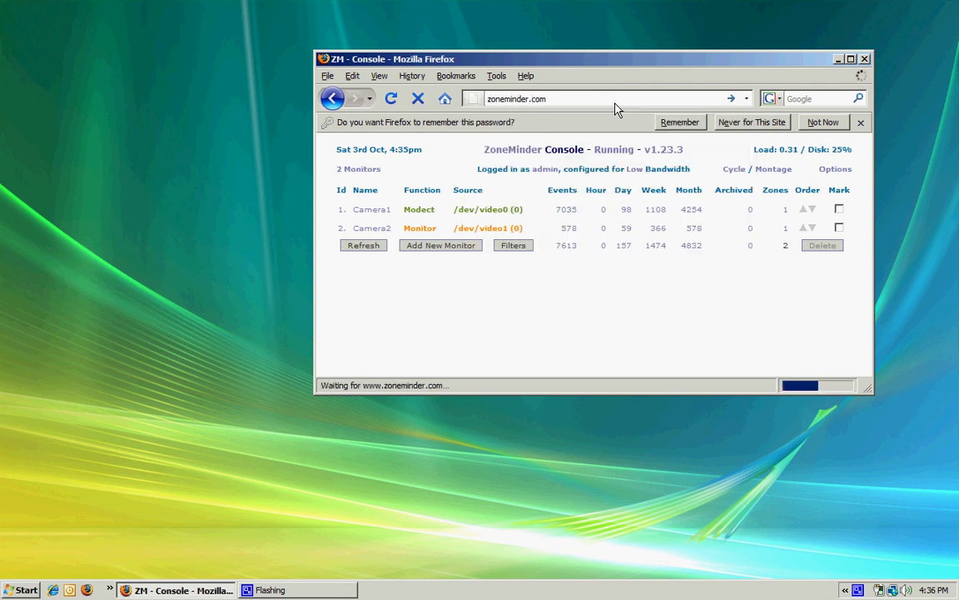
click(851, 59)
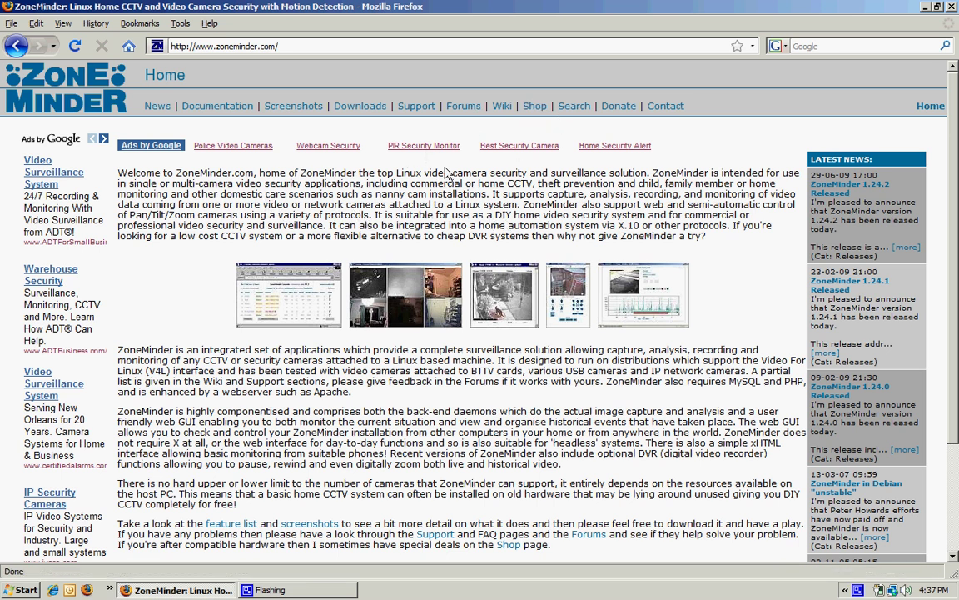
drag(712, 246, 459, 110)
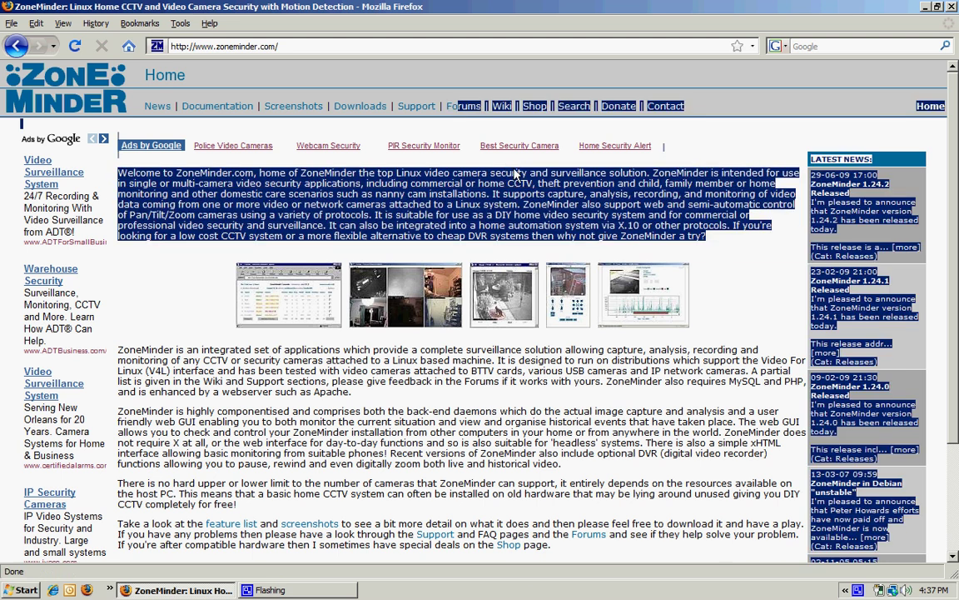